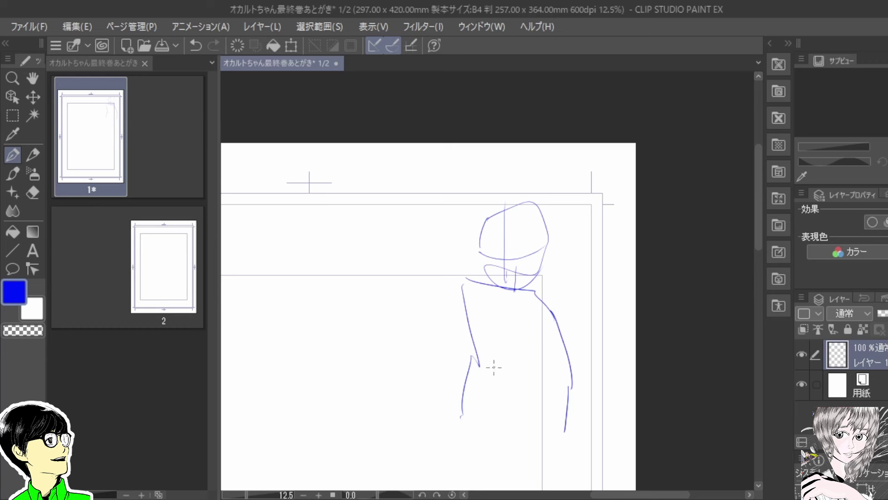
# - Sketch the curved hip line and the guide lines for both outstretched arms of the figure
pyautogui.moveTo(457, 400)
pyautogui.mouseDown()
pyautogui.moveTo(506, 435)
pyautogui.moveTo(566, 422)
pyautogui.mouseUp()
pyautogui.moveTo(548, 313); pyautogui.dragTo(602, 440)
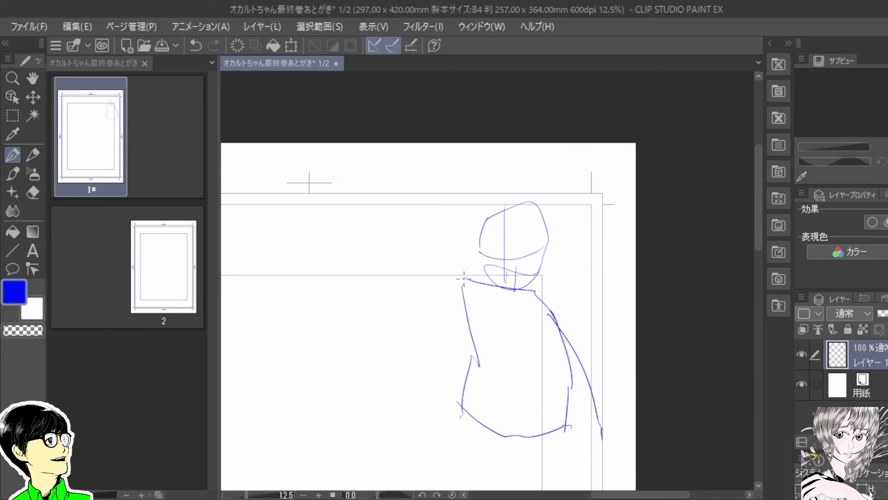
pyautogui.moveTo(464, 278)
pyautogui.mouseDown()
pyautogui.moveTo(376, 297)
pyautogui.moveTo(297, 351)
pyautogui.mouseUp()
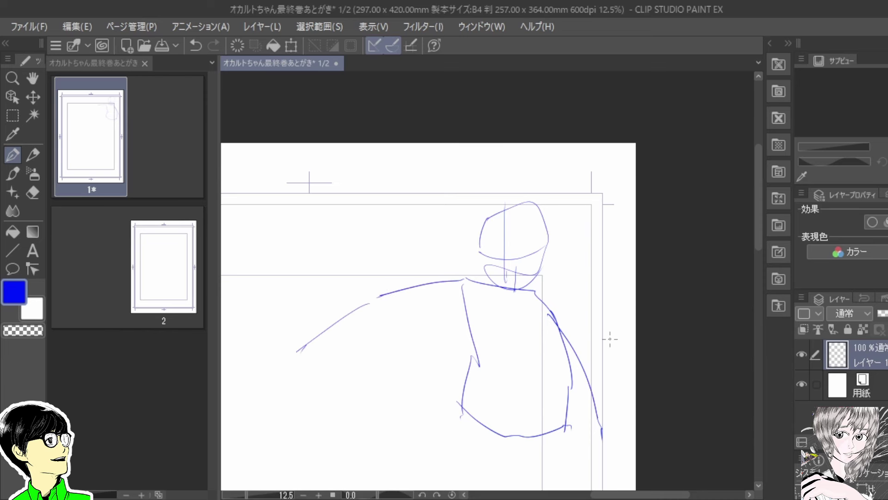
# - Sketch the leg guide lines from the hips, one nearly straight and the other bent at the knee
pyautogui.press('space')
pyautogui.moveTo(515, 375); pyautogui.dragTo(516, 259)
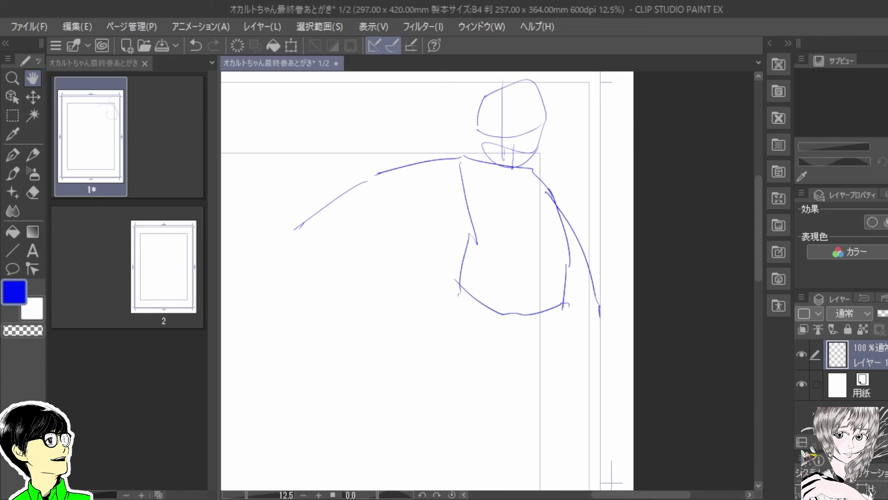
pyautogui.moveTo(562, 298)
pyautogui.mouseDown()
pyautogui.moveTo(557, 433)
pyautogui.moveTo(577, 490)
pyautogui.mouseUp()
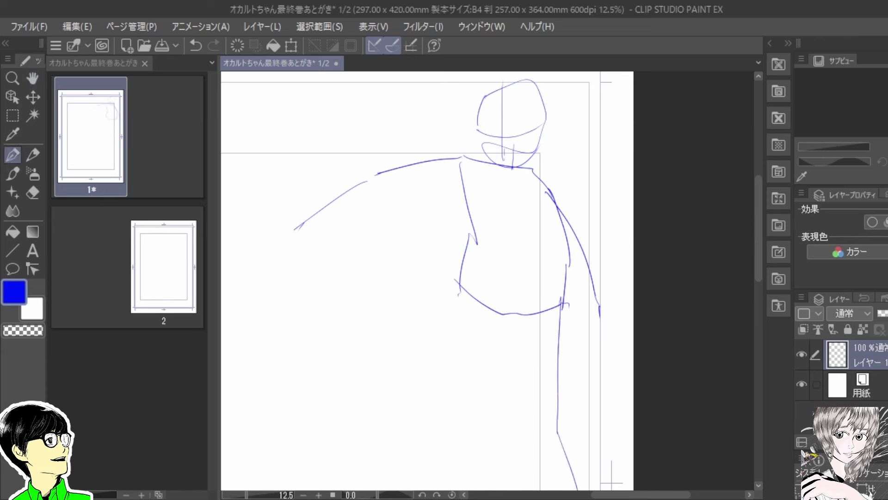
pyautogui.moveTo(458, 294)
pyautogui.mouseDown()
pyautogui.moveTo(364, 386)
pyautogui.moveTo(473, 472)
pyautogui.mouseUp()
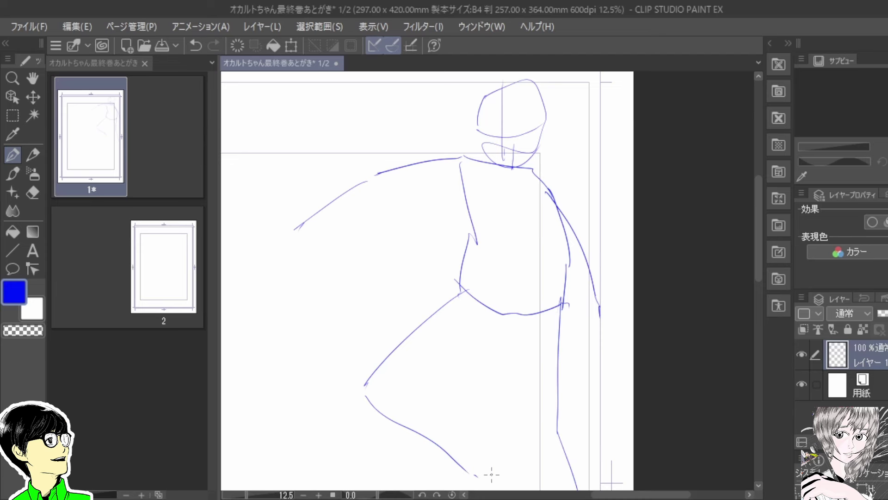
# - Move the rough figure inward, away from the page's right edge, and slightly down
pyautogui.moveTo(568, 382); pyautogui.dragTo(615, 452)
pyautogui.moveTo(555, 298); pyautogui.dragTo(595, 341)
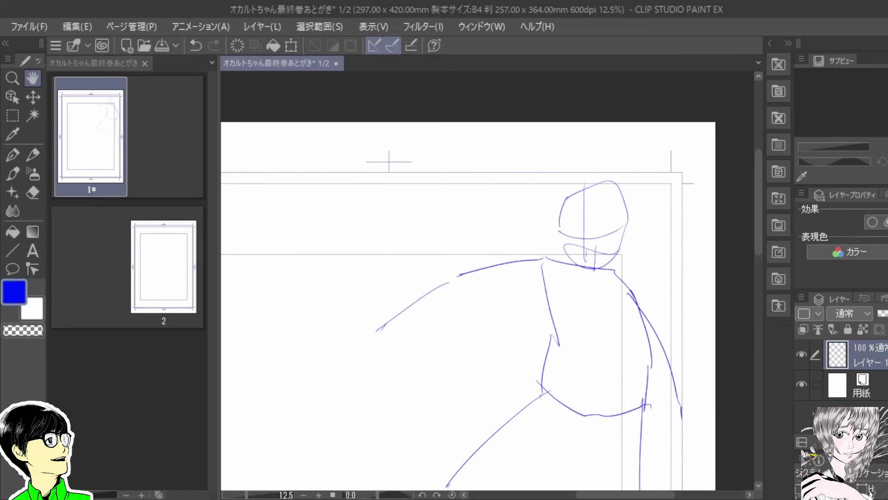
pyautogui.press('space')
pyautogui.moveTo(590, 301); pyautogui.dragTo(552, 309)
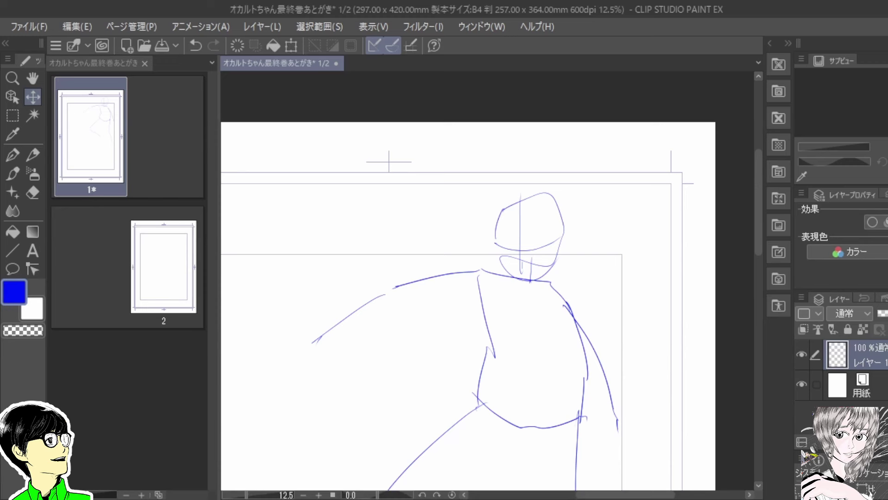
# - Draw frowning eyebrows and sharp eyes on the face, and erase most of the vertical centre guideline
pyautogui.press('p')
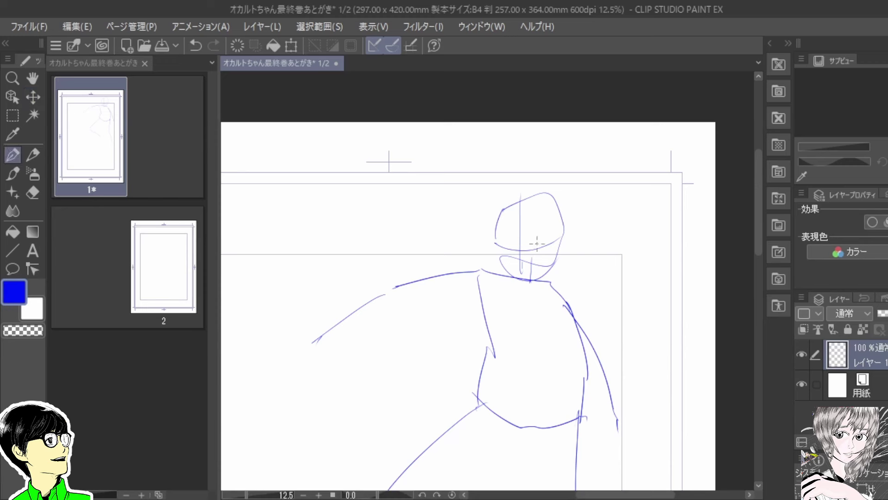
pyautogui.moveTo(515, 232)
pyautogui.mouseDown()
pyautogui.moveTo(536, 246)
pyautogui.moveTo(556, 241)
pyautogui.moveTo(548, 258)
pyautogui.moveTo(540, 250)
pyautogui.moveTo(552, 244)
pyautogui.moveTo(497, 250)
pyautogui.moveTo(511, 255)
pyautogui.moveTo(563, 226)
pyautogui.mouseUp()
pyautogui.moveTo(496, 230); pyautogui.dragTo(517, 239)
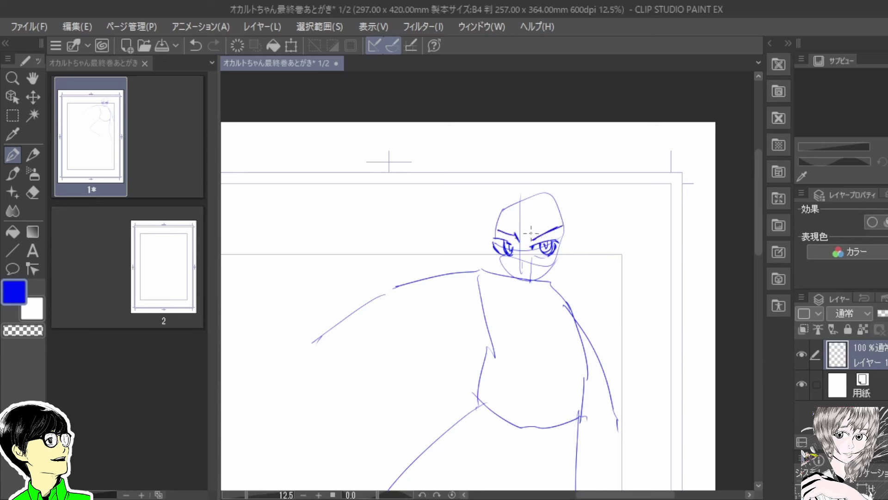
pyautogui.press('e')
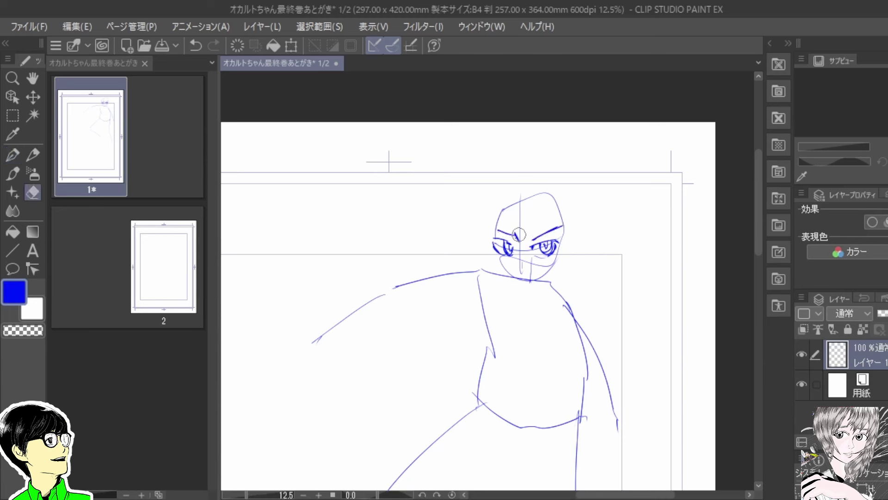
pyautogui.moveTo(520, 206); pyautogui.dragTo(526, 273)
pyautogui.press('p')
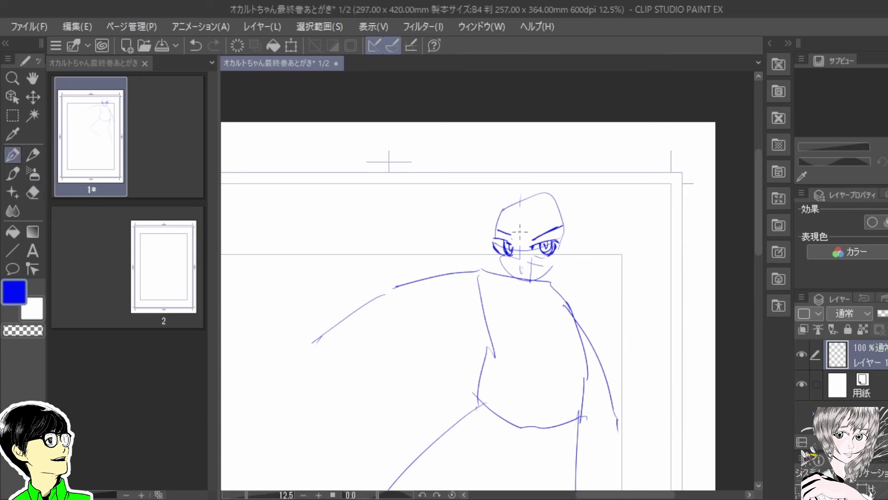
# - Draw pointed bangs over the forehead and hair strands along both sides of the face
pyautogui.moveTo(503, 196); pyautogui.dragTo(530, 251)
pyautogui.moveTo(535, 190); pyautogui.dragTo(532, 252)
pyautogui.moveTo(533, 222); pyautogui.dragTo(531, 247)
pyautogui.moveTo(535, 207); pyautogui.dragTo(555, 240)
pyautogui.moveTo(553, 237); pyautogui.dragTo(561, 249)
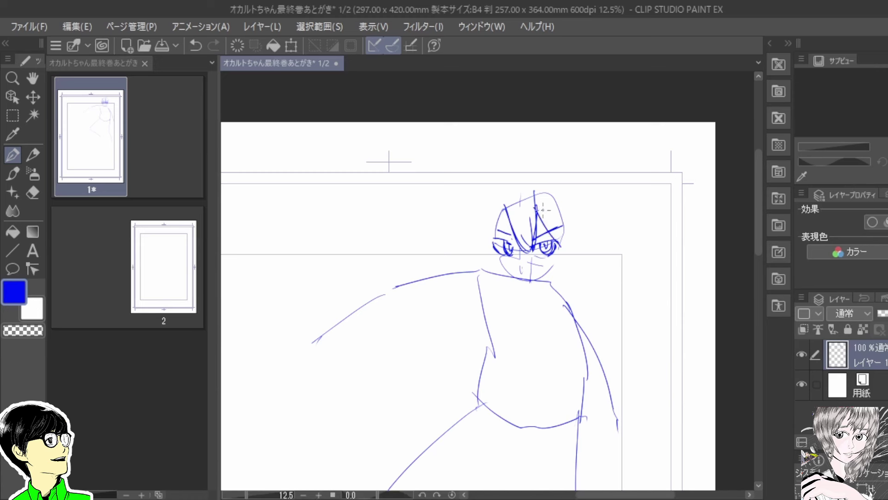
pyautogui.moveTo(537, 207); pyautogui.dragTo(563, 247)
pyautogui.moveTo(557, 223)
pyautogui.mouseDown()
pyautogui.moveTo(572, 242)
pyautogui.moveTo(573, 201)
pyautogui.moveTo(573, 256)
pyautogui.mouseUp()
pyautogui.moveTo(578, 200); pyautogui.dragTo(576, 254)
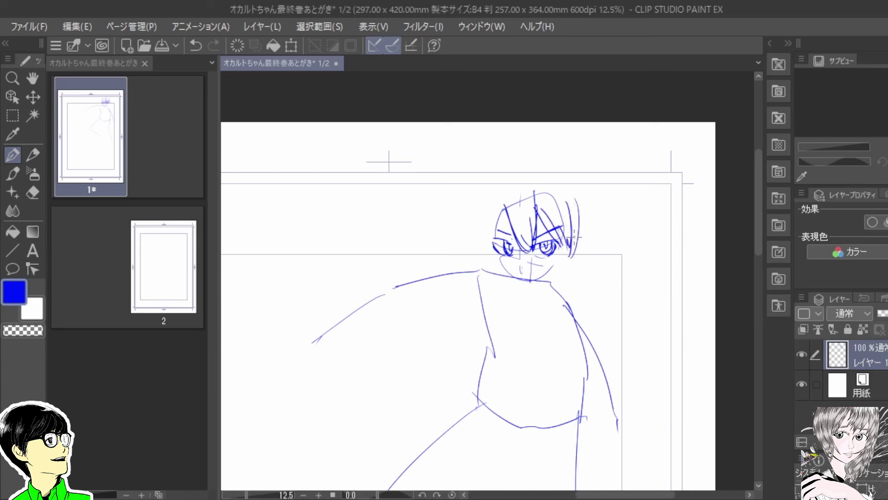
pyautogui.moveTo(504, 202); pyautogui.dragTo(514, 240)
# - Add the nose and mouth to the face, erasing the old guide lines that overlap around the chin
pyautogui.moveTo(506, 196)
pyautogui.mouseDown()
pyautogui.moveTo(494, 253)
pyautogui.moveTo(483, 252)
pyautogui.moveTo(539, 288)
pyautogui.moveTo(555, 281)
pyautogui.moveTo(520, 277)
pyautogui.moveTo(538, 283)
pyautogui.mouseUp()
pyautogui.press('e')
pyautogui.press('p')
pyautogui.press('e')
pyautogui.press('p')
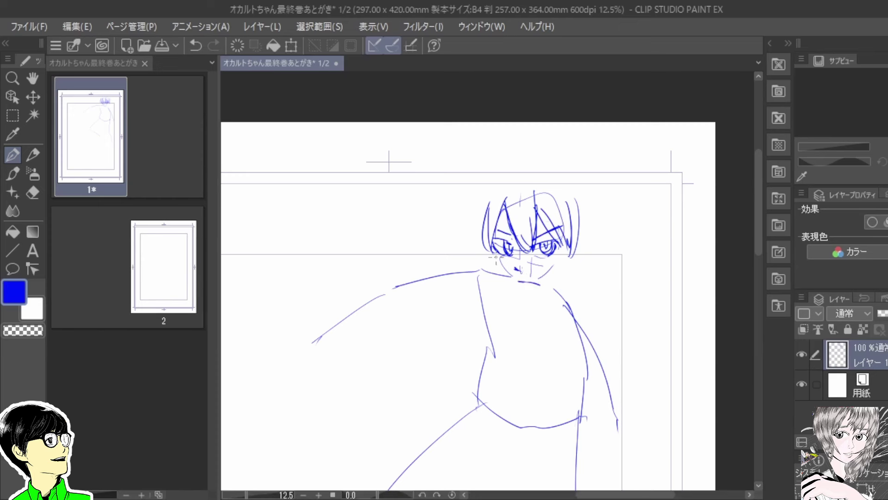
# - Draw the jawline down to a pointed chin, with the ear and the hair strands beside it
pyautogui.moveTo(499, 269)
pyautogui.mouseDown()
pyautogui.moveTo(533, 293)
pyautogui.moveTo(497, 272)
pyautogui.moveTo(529, 295)
pyautogui.moveTo(512, 289)
pyautogui.moveTo(542, 294)
pyautogui.moveTo(536, 300)
pyautogui.moveTo(582, 270)
pyautogui.mouseUp()
pyautogui.moveTo(540, 296); pyautogui.dragTo(588, 257)
pyautogui.moveTo(581, 220); pyautogui.dragTo(580, 251)
pyautogui.moveTo(585, 207)
pyautogui.mouseDown()
pyautogui.moveTo(581, 251)
pyautogui.moveTo(593, 231)
pyautogui.moveTo(597, 246)
pyautogui.moveTo(583, 265)
pyautogui.moveTo(587, 238)
pyautogui.moveTo(597, 245)
pyautogui.moveTo(584, 252)
pyautogui.moveTo(579, 270)
pyautogui.mouseUp()
pyautogui.moveTo(595, 237); pyautogui.dragTo(580, 275)
# - Draw the spiky hair at the back and the rounded outer contour of the hair over the head
pyautogui.moveTo(594, 185)
pyautogui.mouseDown()
pyautogui.moveTo(602, 226)
pyautogui.moveTo(622, 224)
pyautogui.moveTo(615, 237)
pyautogui.mouseUp()
pyautogui.moveTo(597, 211); pyautogui.dragTo(616, 234)
pyautogui.moveTo(590, 192)
pyautogui.mouseDown()
pyautogui.moveTo(621, 217)
pyautogui.moveTo(571, 163)
pyautogui.mouseUp()
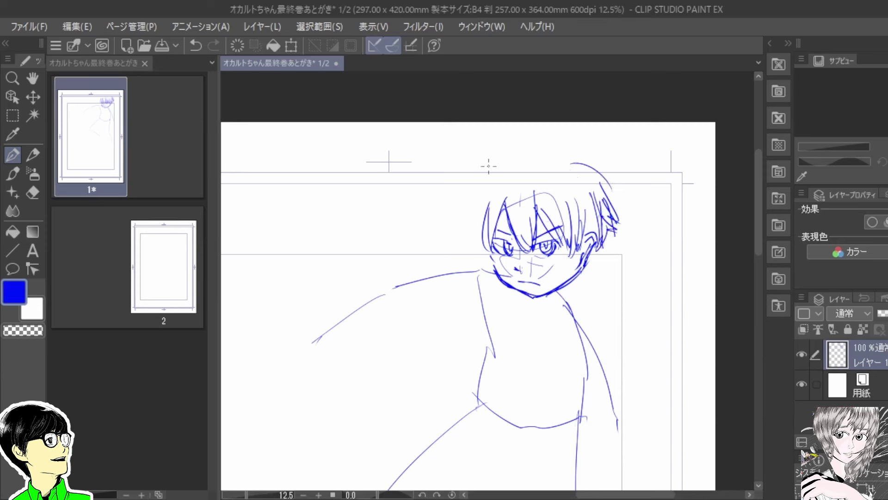
pyautogui.moveTo(496, 183)
pyautogui.mouseDown()
pyautogui.moveTo(481, 238)
pyautogui.moveTo(471, 253)
pyautogui.moveTo(469, 246)
pyautogui.mouseUp()
pyautogui.moveTo(511, 164)
pyautogui.mouseDown()
pyautogui.moveTo(479, 215)
pyautogui.moveTo(556, 151)
pyautogui.moveTo(607, 172)
pyautogui.moveTo(628, 208)
pyautogui.moveTo(587, 273)
pyautogui.mouseUp()
pyautogui.moveTo(604, 238); pyautogui.dragTo(590, 278)
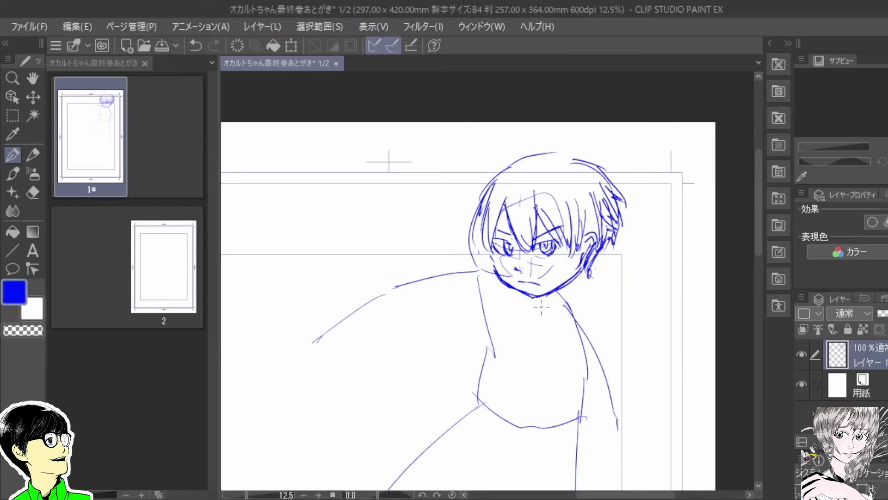
# - Draw the neck with a V-shaped shirt collar and short placket, and a first front edge for the jacket
pyautogui.moveTo(522, 294)
pyautogui.mouseDown()
pyautogui.moveTo(536, 331)
pyautogui.moveTo(548, 328)
pyautogui.moveTo(530, 313)
pyautogui.moveTo(586, 307)
pyautogui.mouseUp()
pyautogui.moveTo(539, 331); pyautogui.dragTo(537, 366)
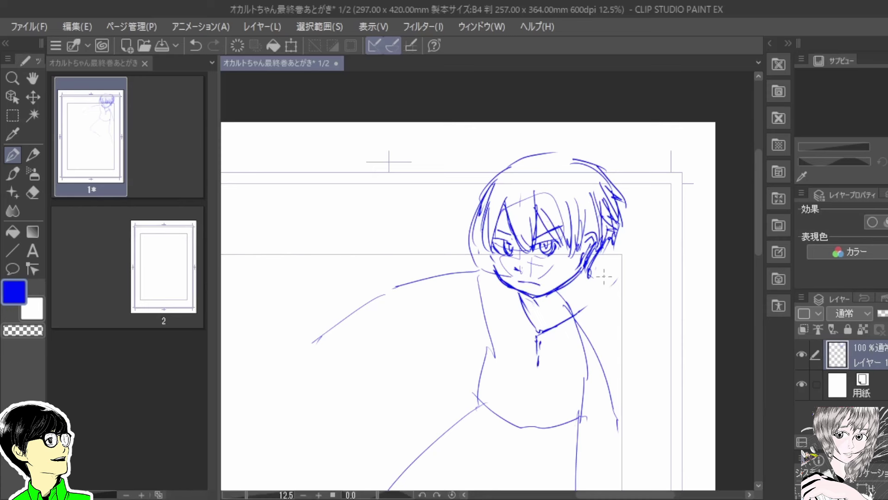
pyautogui.moveTo(586, 273); pyautogui.dragTo(611, 275)
pyautogui.moveTo(586, 305)
pyautogui.mouseDown()
pyautogui.moveTo(584, 315)
pyautogui.moveTo(618, 278)
pyautogui.moveTo(587, 310)
pyautogui.mouseUp()
pyautogui.moveTo(616, 277)
pyautogui.mouseDown()
pyautogui.moveTo(600, 287)
pyautogui.moveTo(613, 289)
pyautogui.moveTo(575, 303)
pyautogui.moveTo(601, 295)
pyautogui.moveTo(594, 275)
pyautogui.moveTo(566, 343)
pyautogui.moveTo(570, 412)
pyautogui.mouseUp()
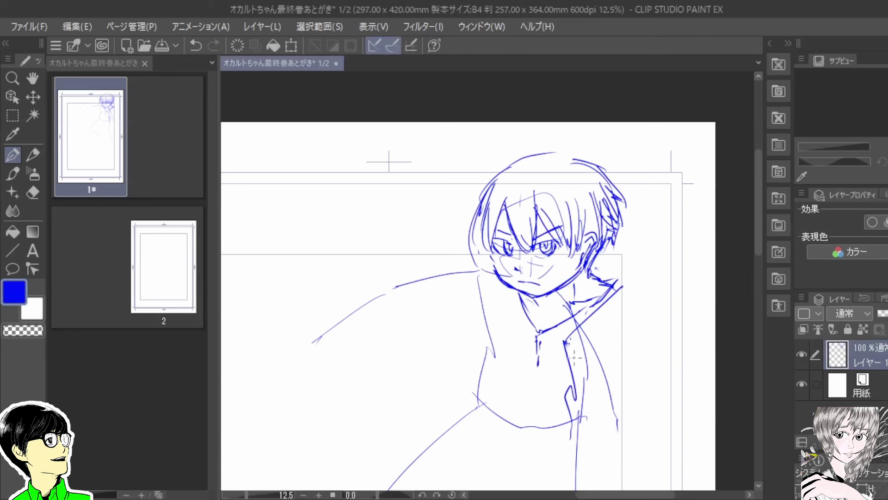
# - Erase the rough jacket edge and overlapping torso guidelines, and redraw the front edge as a long double line
pyautogui.press('e')
pyautogui.moveTo(578, 364)
pyautogui.mouseDown()
pyautogui.moveTo(569, 361)
pyautogui.moveTo(610, 301)
pyautogui.mouseUp()
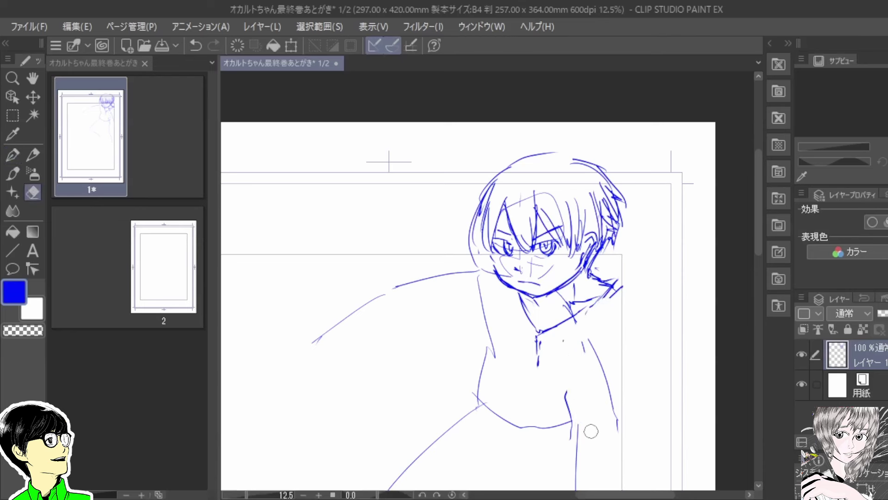
pyautogui.press('p')
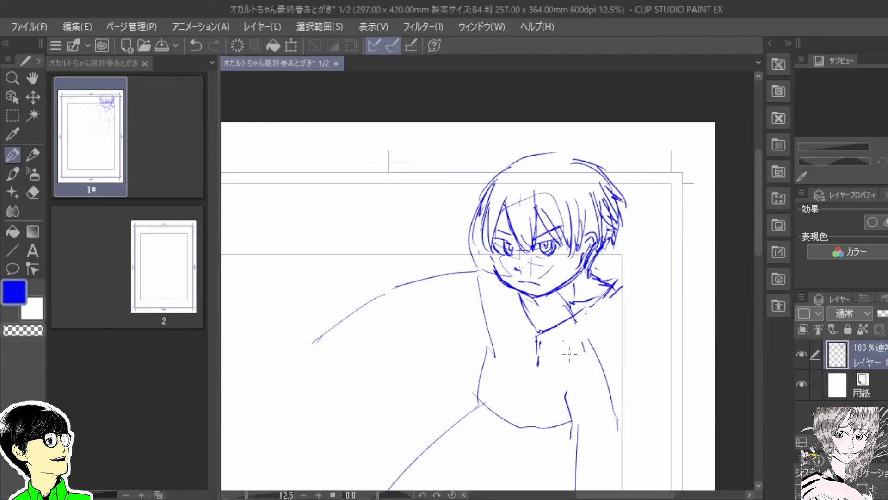
pyautogui.moveTo(622, 283); pyautogui.dragTo(572, 453)
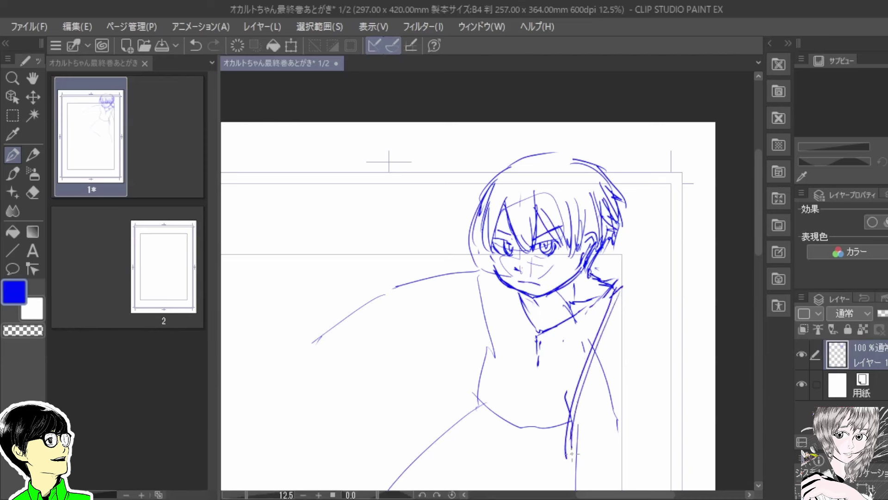
# - Draw the jacket's hood spreading from behind the neck over the shoulder, joined to the front edge
pyautogui.moveTo(596, 265)
pyautogui.mouseDown()
pyautogui.moveTo(625, 264)
pyautogui.moveTo(662, 283)
pyautogui.moveTo(668, 313)
pyautogui.mouseUp()
pyautogui.moveTo(608, 280)
pyautogui.mouseDown()
pyautogui.moveTo(640, 295)
pyautogui.moveTo(609, 346)
pyautogui.mouseUp()
pyautogui.moveTo(646, 305); pyautogui.dragTo(596, 373)
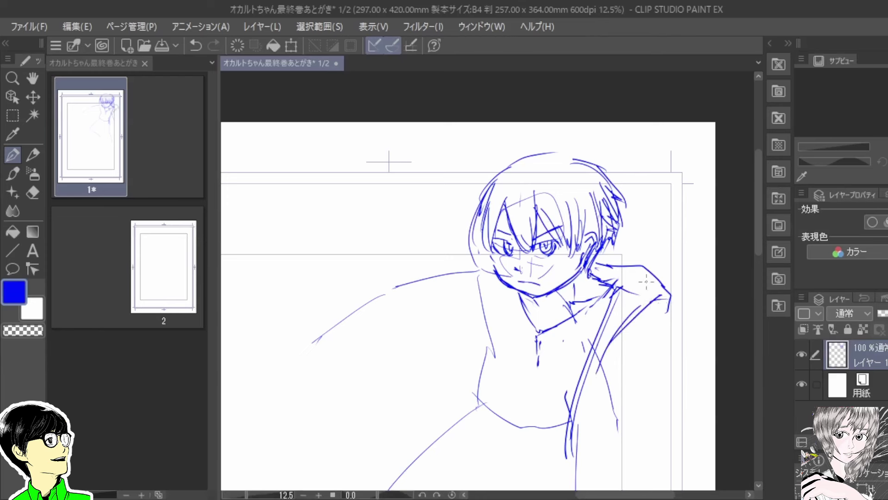
pyautogui.moveTo(622, 279); pyautogui.dragTo(599, 285)
pyautogui.moveTo(518, 296); pyautogui.dragTo(532, 379)
pyautogui.hotkey('ctrl', 'z')
pyautogui.hotkey('ctrl', 'z')
# - Draw the jacket's opposite front edge and hood side, plus the shirt's folds and hem at the waist
pyautogui.moveTo(516, 295); pyautogui.dragTo(534, 470)
pyautogui.moveTo(530, 363)
pyautogui.mouseDown()
pyautogui.moveTo(539, 407)
pyautogui.moveTo(570, 405)
pyautogui.moveTo(544, 431)
pyautogui.moveTo(573, 432)
pyautogui.mouseUp()
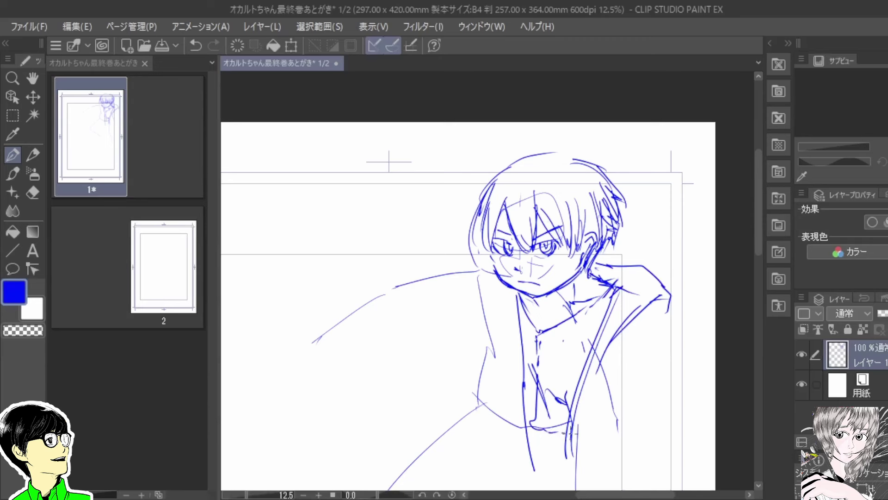
pyautogui.moveTo(492, 301); pyautogui.dragTo(511, 370)
pyautogui.moveTo(508, 290)
pyautogui.mouseDown()
pyautogui.moveTo(504, 340)
pyautogui.moveTo(492, 315)
pyautogui.moveTo(505, 336)
pyautogui.mouseUp()
# - Hatch a shadow on the neck directly beneath the chin
pyautogui.moveTo(525, 298)
pyautogui.mouseDown()
pyautogui.moveTo(554, 295)
pyautogui.moveTo(580, 269)
pyautogui.moveTo(551, 294)
pyautogui.moveTo(560, 284)
pyautogui.mouseUp()
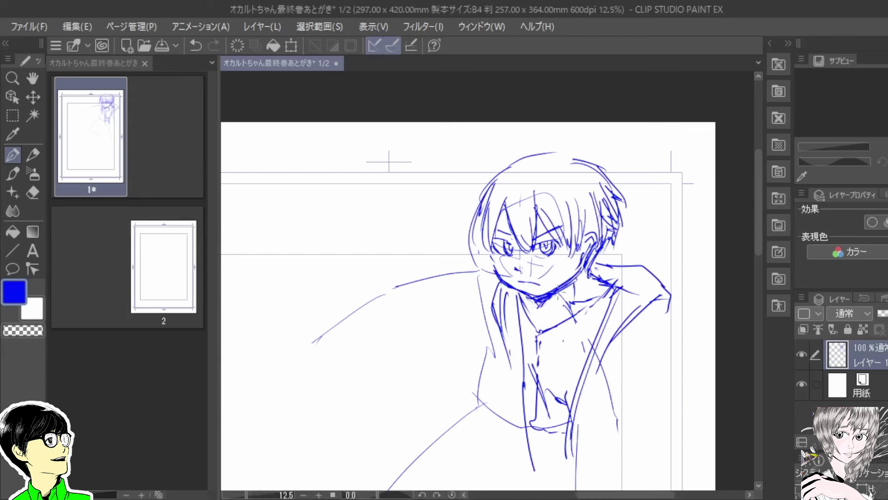
pyautogui.moveTo(536, 312); pyautogui.dragTo(558, 291)
pyautogui.moveTo(537, 320); pyautogui.dragTo(550, 317)
# - Move the whole figure sketch down and to the left within the page frame
pyautogui.press('space')
pyautogui.moveTo(550, 344); pyautogui.dragTo(563, 289)
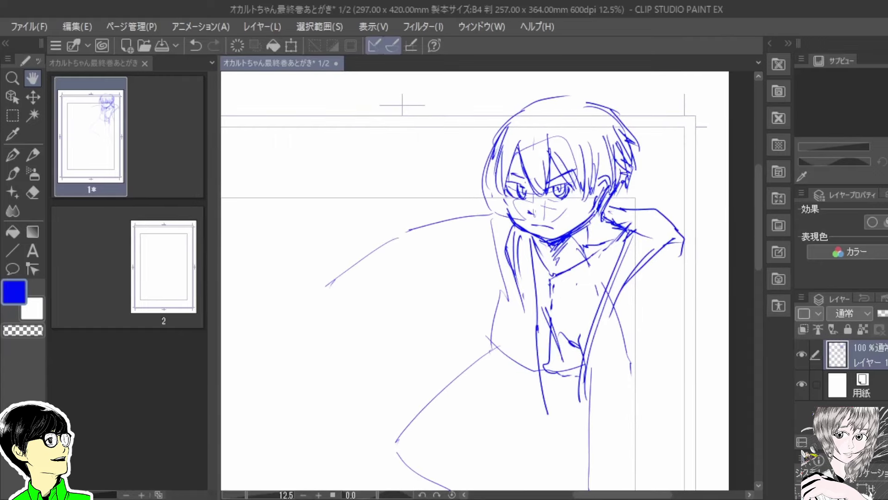
pyautogui.scroll(-2, 555, 286)
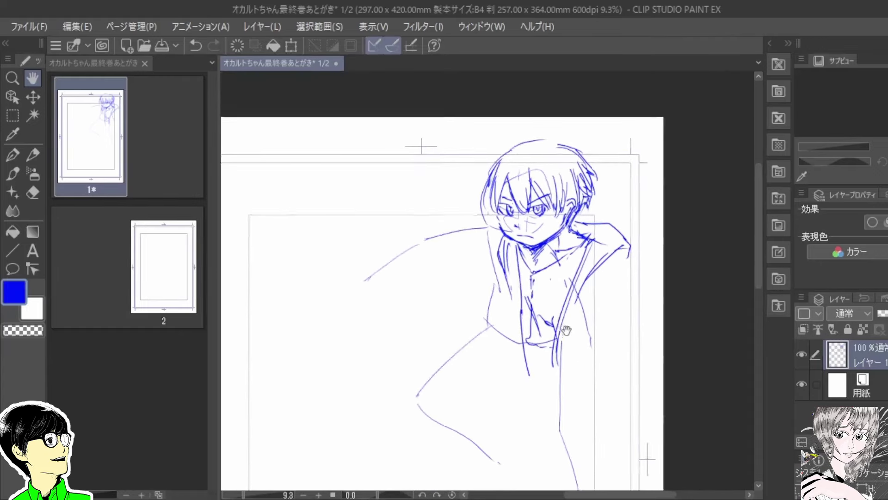
pyautogui.scroll(-2, 555, 286)
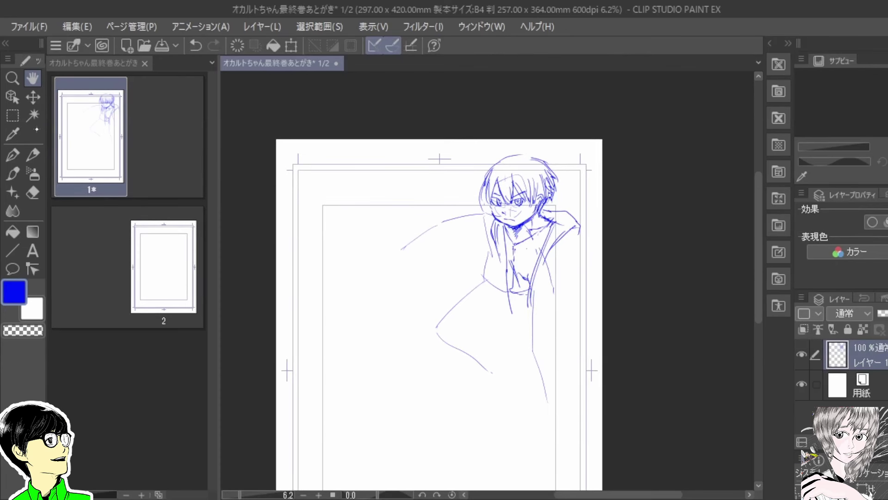
pyautogui.click(32, 97)
pyautogui.moveTo(527, 239); pyautogui.dragTo(494, 269)
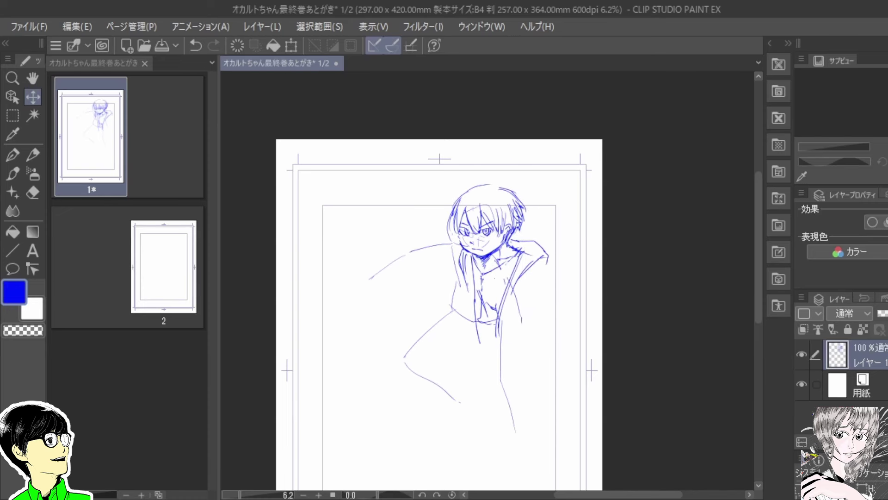
# - Draw the jacket's outer side below the hair, from the shoulder down to a flared hem at the hip
pyautogui.scroll(3, 402, 243)
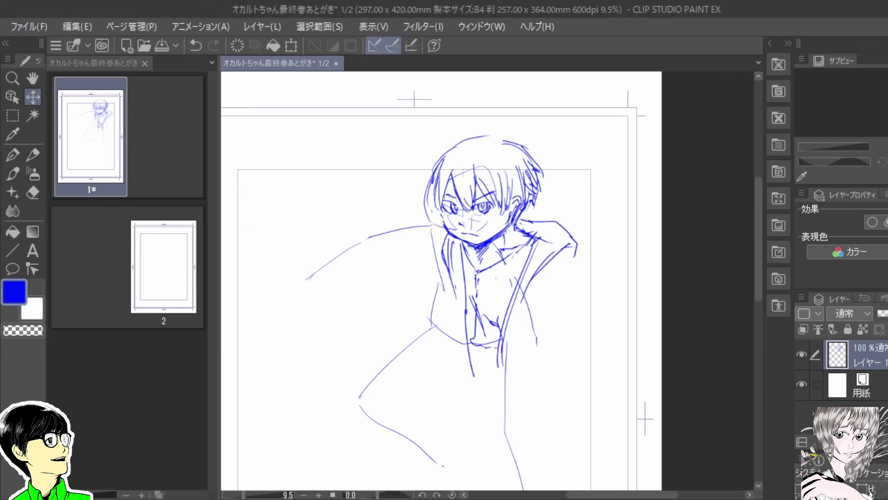
pyautogui.moveTo(416, 278); pyautogui.dragTo(513, 306)
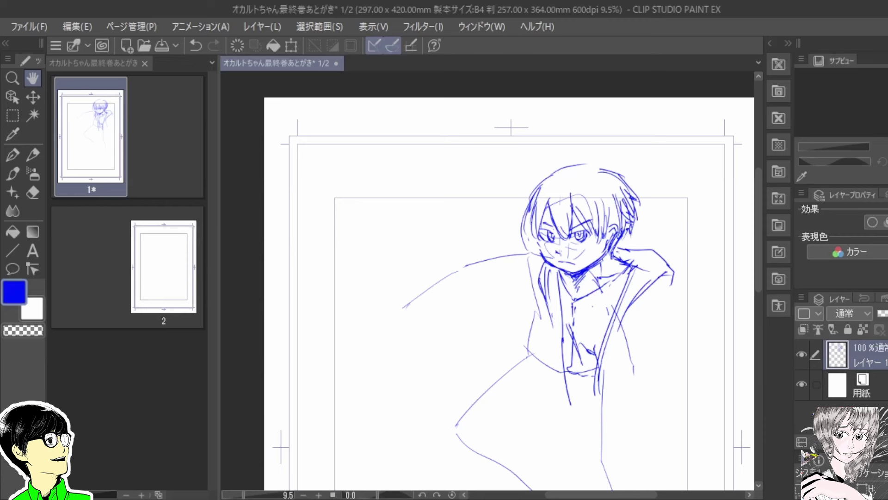
pyautogui.press('p')
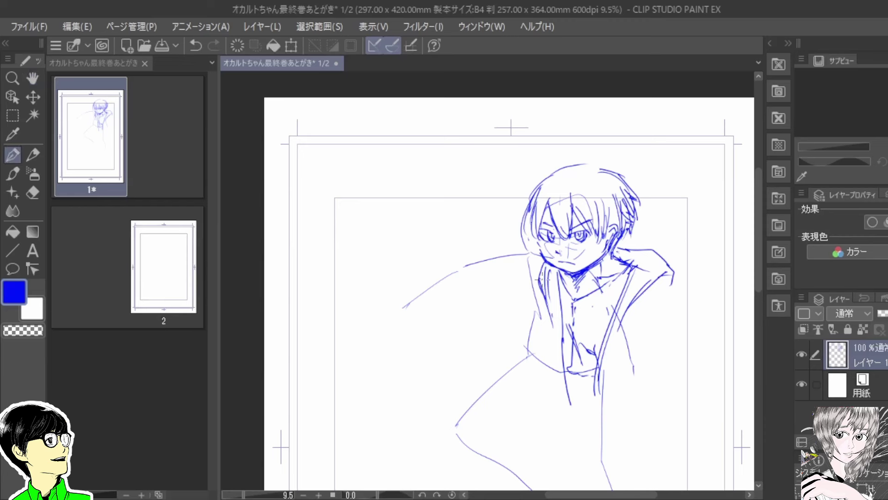
pyautogui.moveTo(532, 255)
pyautogui.mouseDown()
pyautogui.moveTo(535, 280)
pyautogui.moveTo(533, 249)
pyautogui.moveTo(529, 276)
pyautogui.moveTo(523, 271)
pyautogui.moveTo(532, 305)
pyautogui.mouseUp()
pyautogui.moveTo(538, 271)
pyautogui.mouseDown()
pyautogui.moveTo(545, 314)
pyautogui.moveTo(518, 365)
pyautogui.moveTo(546, 384)
pyautogui.mouseUp()
pyautogui.moveTo(563, 346); pyautogui.dragTo(565, 396)
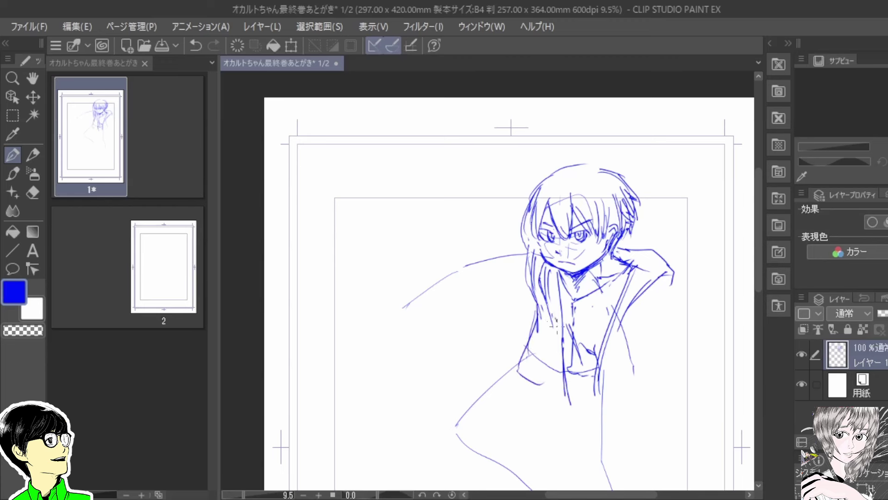
# - Extend the jacket's front edges with a small hanging fastener at each lower end, erasing the overlapping leg guideline
pyautogui.moveTo(561, 318)
pyautogui.mouseDown()
pyautogui.moveTo(552, 391)
pyautogui.moveTo(559, 396)
pyautogui.moveTo(538, 387)
pyautogui.moveTo(573, 389)
pyautogui.moveTo(546, 407)
pyautogui.mouseUp()
pyautogui.moveTo(601, 374)
pyautogui.mouseDown()
pyautogui.moveTo(600, 414)
pyautogui.moveTo(611, 412)
pyautogui.moveTo(609, 432)
pyautogui.moveTo(599, 432)
pyautogui.moveTo(618, 434)
pyautogui.mouseUp()
pyautogui.press('e')
pyautogui.press('p')
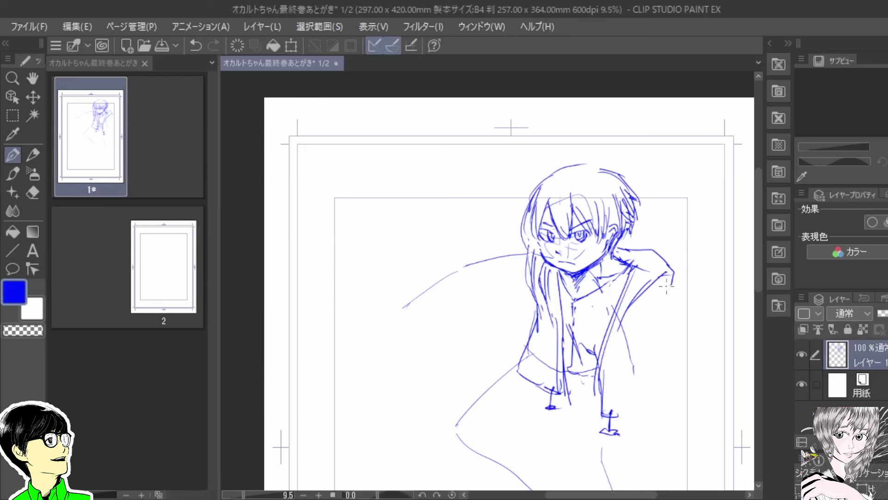
# - Draw the shoulder and upper sleeve of the character's left arm out from the hood, with fold marks at the armpit
pyautogui.moveTo(666, 287)
pyautogui.mouseDown()
pyautogui.moveTo(685, 284)
pyautogui.moveTo(656, 282)
pyautogui.moveTo(703, 310)
pyautogui.moveTo(665, 351)
pyautogui.mouseUp()
pyautogui.moveTo(688, 312)
pyautogui.mouseDown()
pyautogui.moveTo(666, 350)
pyautogui.moveTo(675, 335)
pyautogui.moveTo(676, 347)
pyautogui.mouseUp()
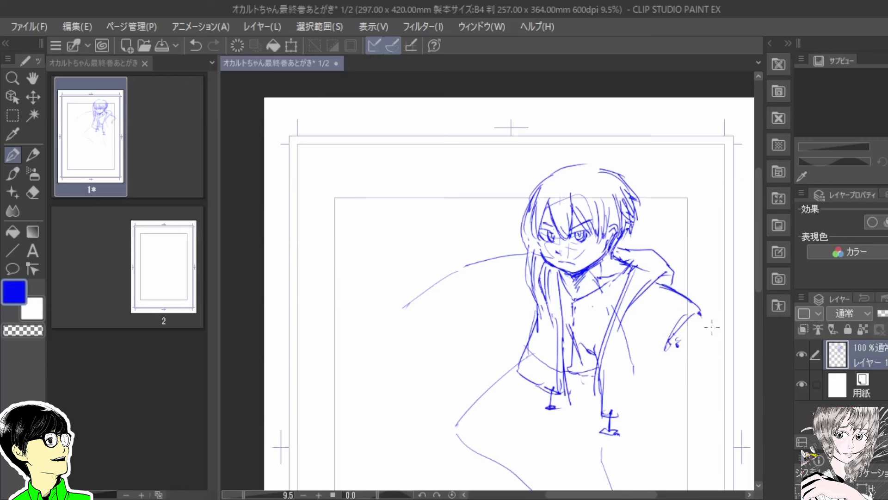
pyautogui.moveTo(698, 313)
pyautogui.mouseDown()
pyautogui.moveTo(673, 359)
pyautogui.moveTo(695, 360)
pyautogui.moveTo(672, 360)
pyautogui.moveTo(718, 384)
pyautogui.mouseUp()
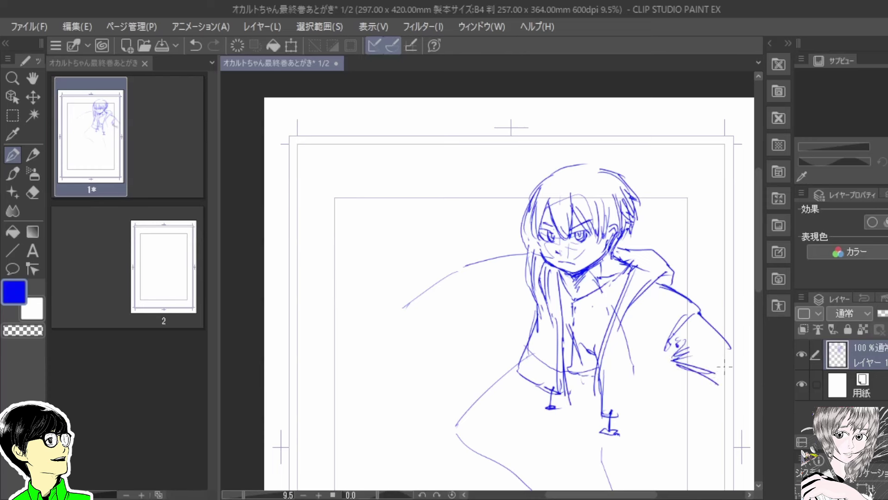
# - Add creases at the left sleeve's elbow and start both edges of the forearm bending downward
pyautogui.moveTo(722, 337); pyautogui.dragTo(740, 362)
pyautogui.moveTo(709, 366); pyautogui.dragTo(714, 383)
pyautogui.moveTo(718, 353); pyautogui.dragTo(718, 385)
pyautogui.moveTo(723, 375)
pyautogui.mouseDown()
pyautogui.moveTo(715, 394)
pyautogui.moveTo(724, 409)
pyautogui.moveTo(718, 404)
pyautogui.moveTo(728, 423)
pyautogui.mouseUp()
pyautogui.moveTo(721, 406); pyautogui.dragTo(726, 422)
pyautogui.moveTo(731, 346); pyautogui.dragTo(754, 379)
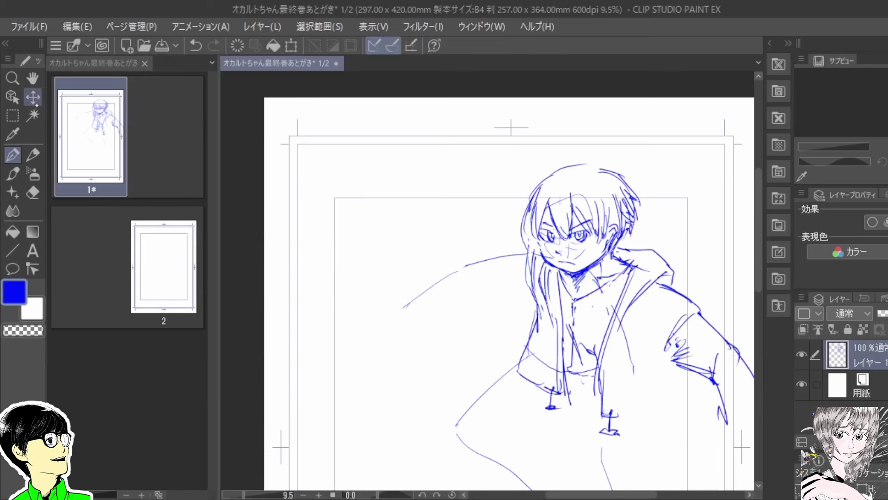
# - Shift the whole figure sketch left so the bent arm has room inside the page frame
pyautogui.press('k')
pyautogui.moveTo(619, 357); pyautogui.dragTo(568, 352)
pyautogui.press('p')
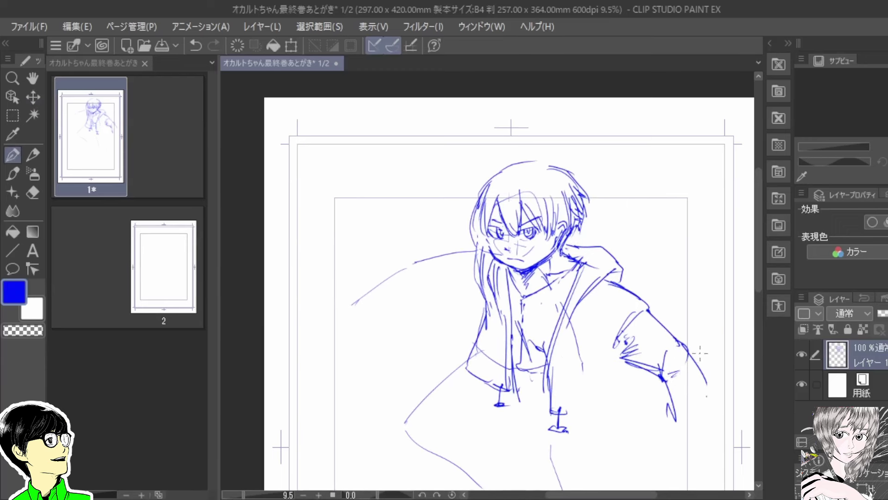
# - Complete the left forearm down to the wrist and draw a gathered, hatched sleeve cuff
pyautogui.moveTo(669, 385)
pyautogui.mouseDown()
pyautogui.moveTo(685, 379)
pyautogui.moveTo(709, 429)
pyautogui.mouseUp()
pyautogui.moveTo(670, 396)
pyautogui.mouseDown()
pyautogui.moveTo(673, 445)
pyautogui.moveTo(715, 445)
pyautogui.moveTo(710, 456)
pyautogui.moveTo(661, 446)
pyautogui.moveTo(673, 456)
pyautogui.moveTo(668, 450)
pyautogui.moveTo(665, 461)
pyautogui.moveTo(689, 466)
pyautogui.mouseUp()
pyautogui.moveTo(692, 447)
pyautogui.mouseDown()
pyautogui.moveTo(687, 464)
pyautogui.moveTo(679, 456)
pyautogui.mouseUp()
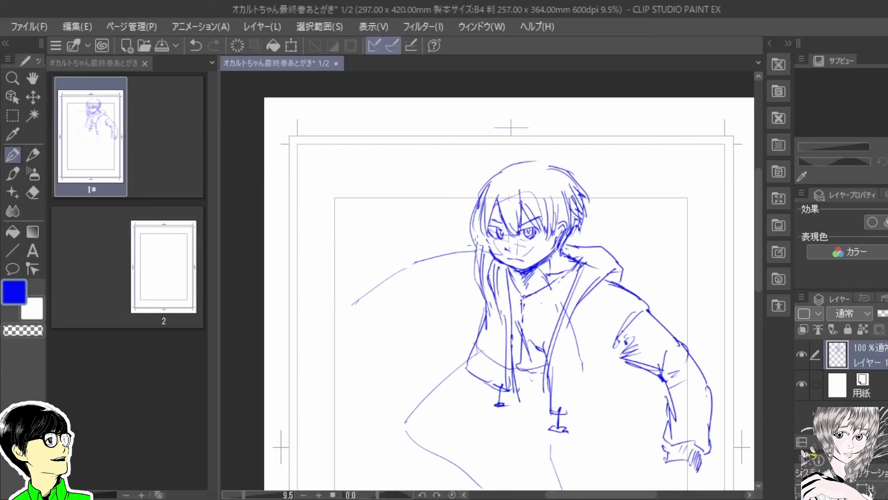
# - Draw the character's right sleeve from the shoulder beside the long hair to the forearm, with its underside, opening and folds
pyautogui.moveTo(476, 245); pyautogui.dragTo(460, 289)
pyautogui.moveTo(467, 280); pyautogui.dragTo(459, 296)
pyautogui.moveTo(472, 239)
pyautogui.mouseDown()
pyautogui.moveTo(452, 290)
pyautogui.moveTo(399, 354)
pyautogui.moveTo(390, 382)
pyautogui.moveTo(411, 394)
pyautogui.mouseUp()
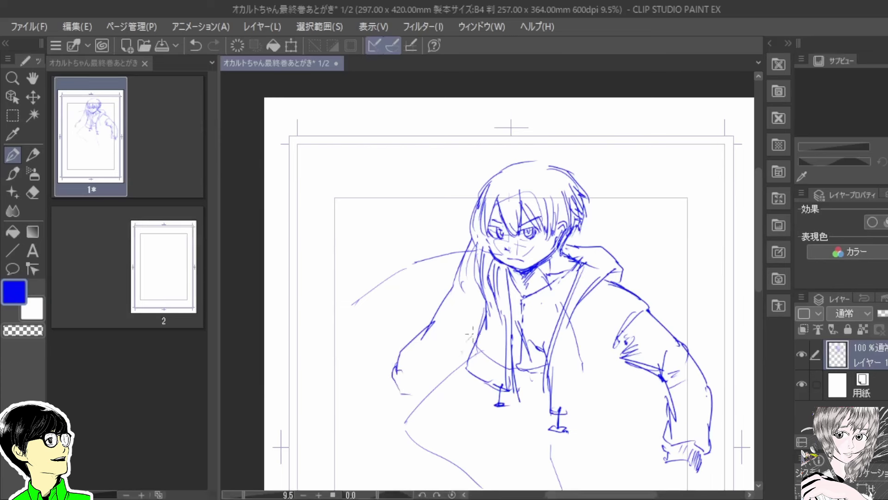
pyautogui.moveTo(470, 327)
pyautogui.mouseDown()
pyautogui.moveTo(444, 373)
pyautogui.moveTo(464, 347)
pyautogui.mouseUp()
pyautogui.moveTo(456, 354); pyautogui.dragTo(406, 394)
pyautogui.moveTo(449, 370)
pyautogui.mouseDown()
pyautogui.moveTo(419, 388)
pyautogui.moveTo(473, 335)
pyautogui.mouseUp()
pyautogui.moveTo(419, 341)
pyautogui.mouseDown()
pyautogui.moveTo(412, 389)
pyautogui.moveTo(415, 380)
pyautogui.mouseUp()
pyautogui.moveTo(437, 318)
pyautogui.mouseDown()
pyautogui.moveTo(449, 351)
pyautogui.moveTo(397, 371)
pyautogui.moveTo(397, 360)
pyautogui.moveTo(392, 385)
pyautogui.mouseUp()
# - Sketch the right hand extending from the sleeve, with curled fingers and dark hatching between them
pyautogui.moveTo(391, 376)
pyautogui.mouseDown()
pyautogui.moveTo(411, 365)
pyautogui.moveTo(386, 366)
pyautogui.mouseUp()
pyautogui.moveTo(389, 361)
pyautogui.mouseDown()
pyautogui.moveTo(357, 403)
pyautogui.moveTo(368, 399)
pyautogui.moveTo(373, 422)
pyautogui.moveTo(395, 405)
pyautogui.moveTo(379, 422)
pyautogui.moveTo(369, 409)
pyautogui.moveTo(361, 419)
pyautogui.moveTo(373, 407)
pyautogui.moveTo(378, 436)
pyautogui.mouseUp()
pyautogui.moveTo(379, 417); pyautogui.dragTo(381, 430)
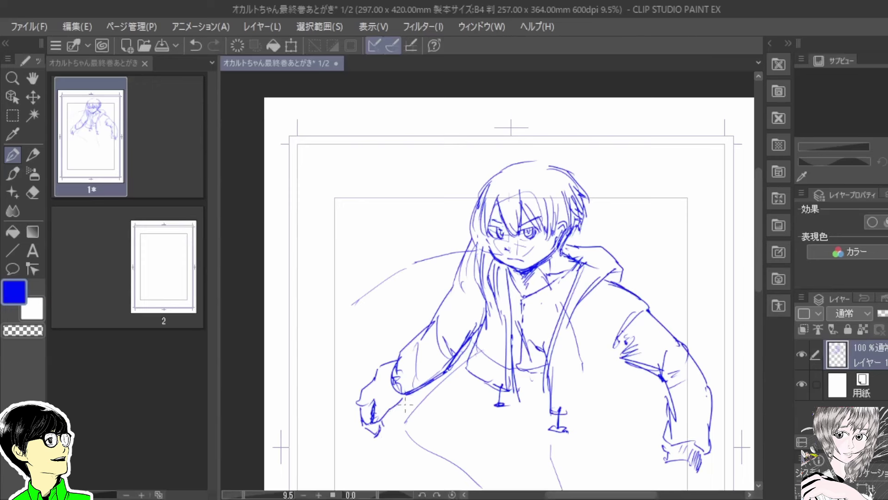
pyautogui.moveTo(402, 402)
pyautogui.mouseDown()
pyautogui.moveTo(381, 433)
pyautogui.moveTo(382, 424)
pyautogui.moveTo(371, 432)
pyautogui.moveTo(387, 419)
pyautogui.mouseUp()
# - Hatch fabric folds at the crotch below the waistline and draw a bold diagonal thigh line downward from them
pyautogui.press('space')
pyautogui.moveTo(601, 389); pyautogui.dragTo(576, 334)
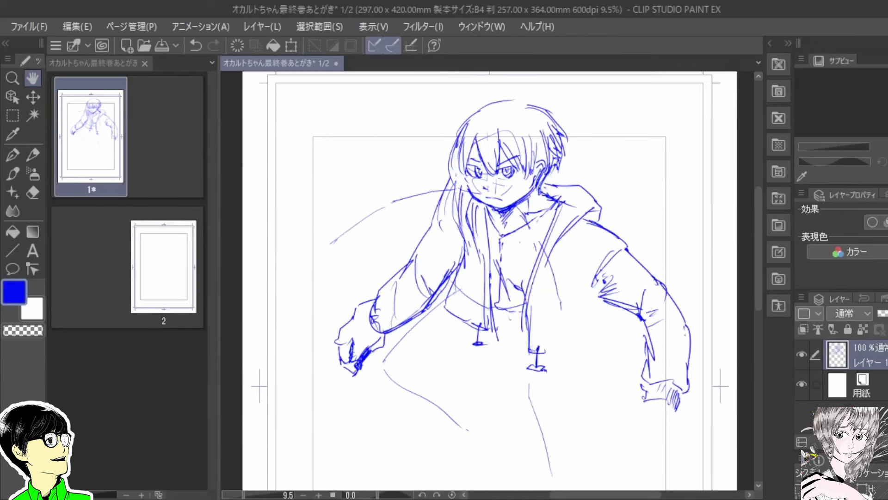
pyautogui.hotkey('ctrl', '-')
pyautogui.moveTo(575, 366); pyautogui.dragTo(573, 302)
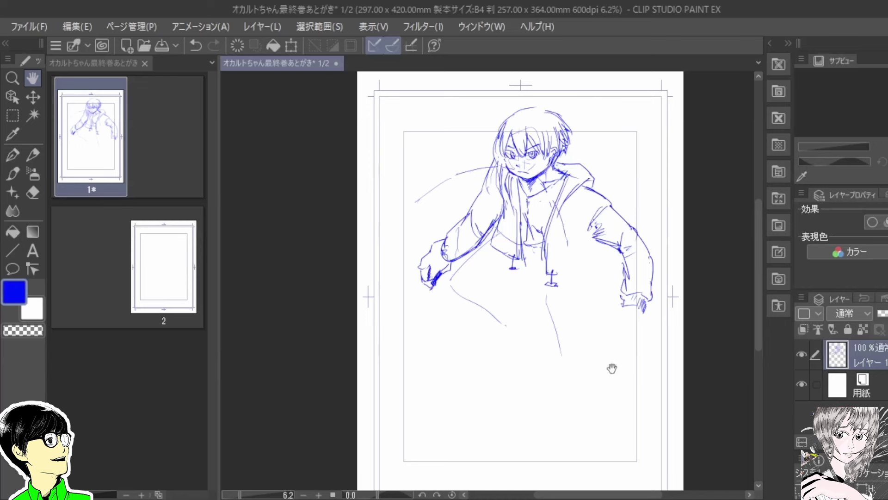
pyautogui.moveTo(612, 369); pyautogui.dragTo(595, 356)
pyautogui.scroll(2, 549, 304)
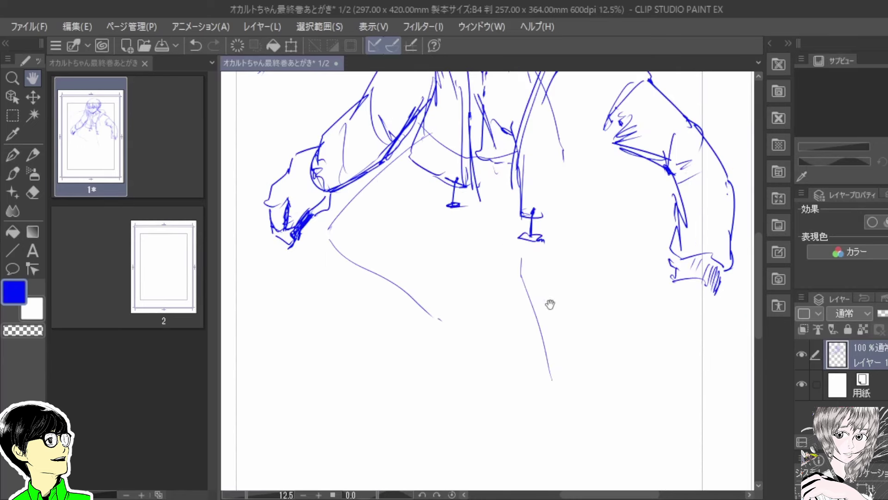
pyautogui.moveTo(610, 325); pyautogui.dragTo(577, 361)
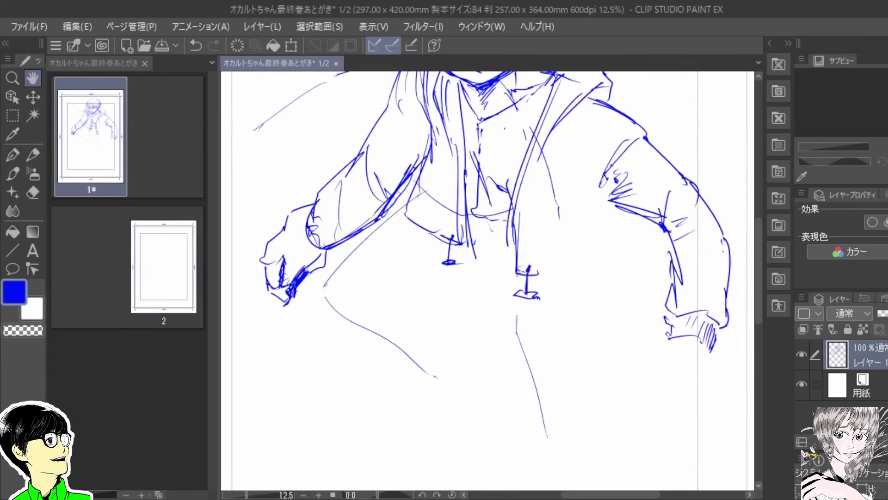
pyautogui.press('p')
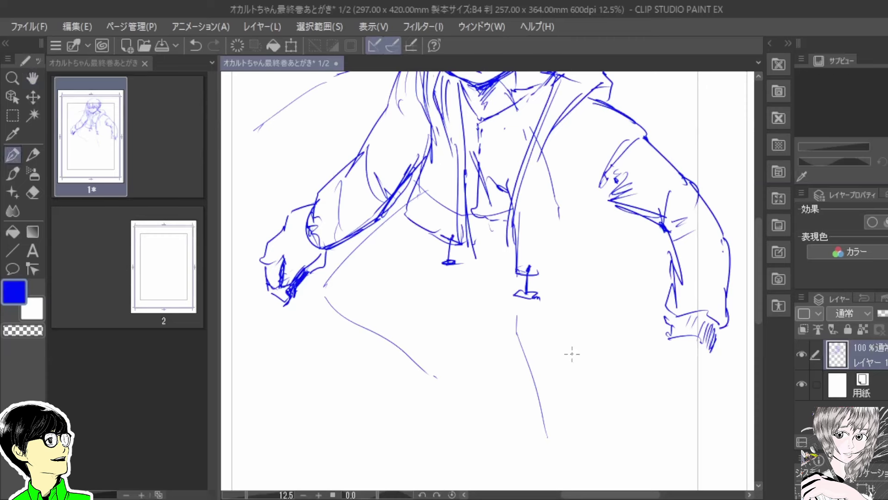
pyautogui.moveTo(467, 216)
pyautogui.mouseDown()
pyautogui.moveTo(502, 228)
pyautogui.moveTo(499, 265)
pyautogui.mouseUp()
pyautogui.moveTo(484, 220)
pyautogui.mouseDown()
pyautogui.moveTo(487, 240)
pyautogui.moveTo(505, 254)
pyautogui.moveTo(487, 240)
pyautogui.mouseUp()
pyautogui.moveTo(492, 222)
pyautogui.mouseDown()
pyautogui.moveTo(510, 242)
pyautogui.moveTo(501, 260)
pyautogui.mouseUp()
pyautogui.moveTo(490, 253)
pyautogui.mouseDown()
pyautogui.moveTo(509, 264)
pyautogui.moveTo(550, 361)
pyautogui.mouseUp()
pyautogui.moveTo(527, 323); pyautogui.dragTo(554, 375)
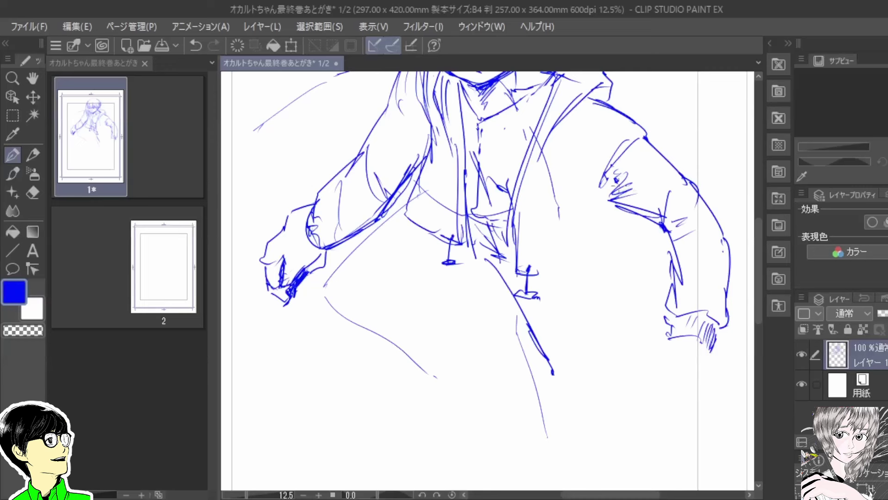
# - Try a short rounded jacket hem from the front fastener up to the underside of the left sleeve, erasing its inner arc
pyautogui.moveTo(567, 202); pyautogui.dragTo(568, 209)
pyautogui.moveTo(541, 270)
pyautogui.mouseDown()
pyautogui.moveTo(574, 254)
pyautogui.moveTo(584, 230)
pyautogui.mouseUp()
pyautogui.moveTo(632, 209); pyautogui.dragTo(618, 260)
pyautogui.moveTo(628, 216); pyautogui.dragTo(624, 257)
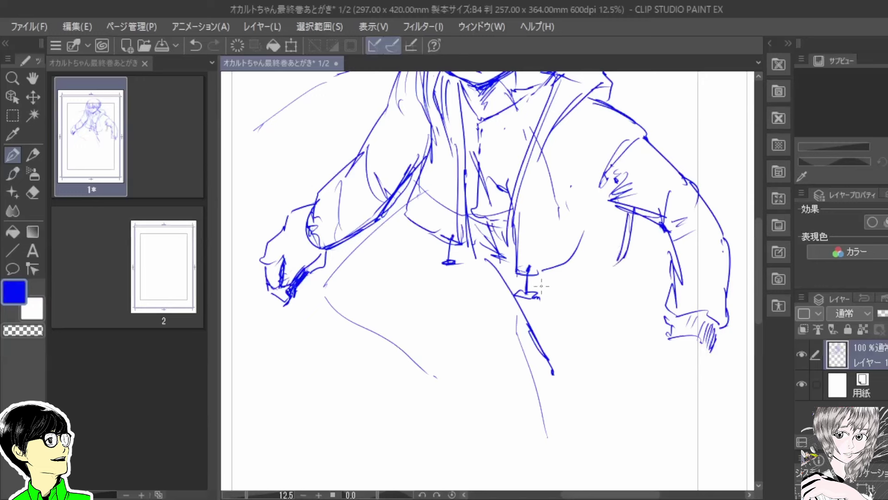
pyautogui.moveTo(525, 279)
pyautogui.mouseDown()
pyautogui.moveTo(533, 291)
pyautogui.moveTo(595, 284)
pyautogui.moveTo(642, 229)
pyautogui.moveTo(573, 289)
pyautogui.mouseUp()
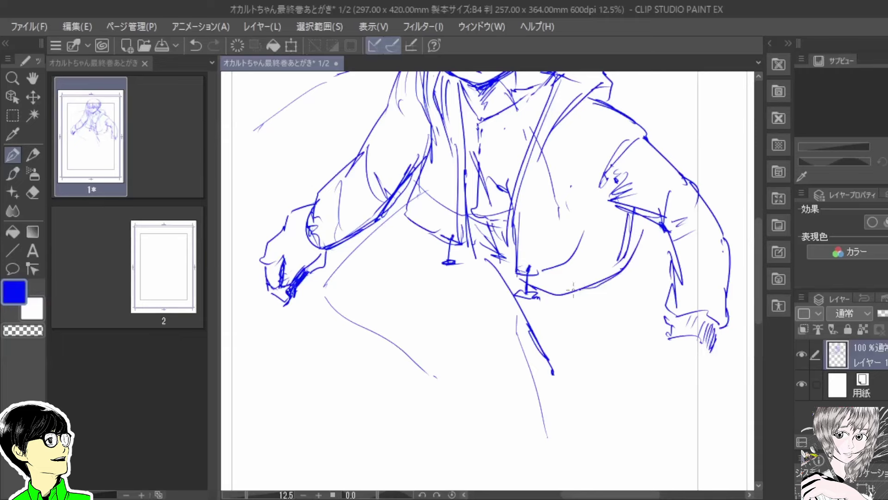
pyautogui.press('e')
pyautogui.click(587, 235)
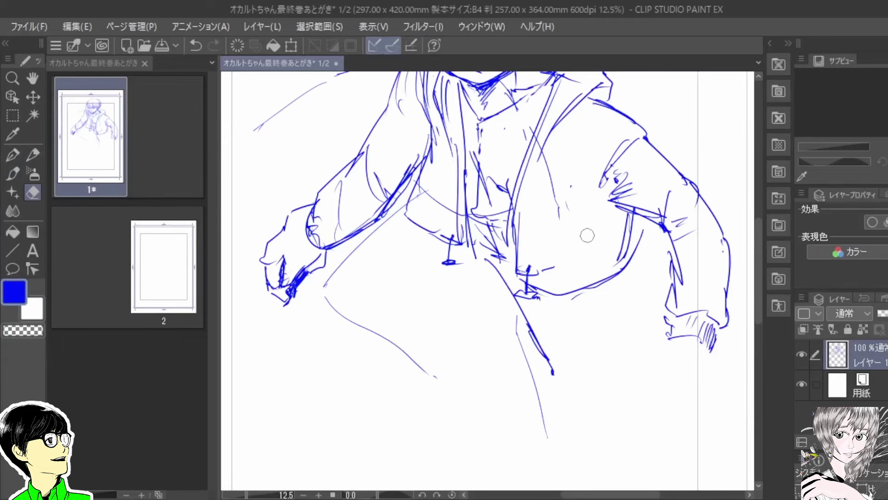
pyautogui.moveTo(561, 258); pyautogui.dragTo(526, 278)
# - Erase the side of the short rounded hem and draw a longer jacket hem reaching from the thigh line towards the left cuff
pyautogui.scroll(-5, 526, 278)
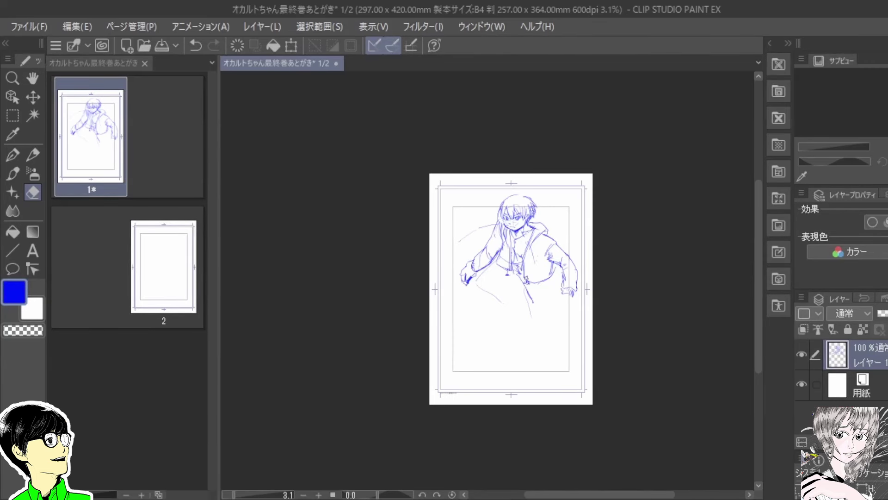
pyautogui.scroll(3, 526, 276)
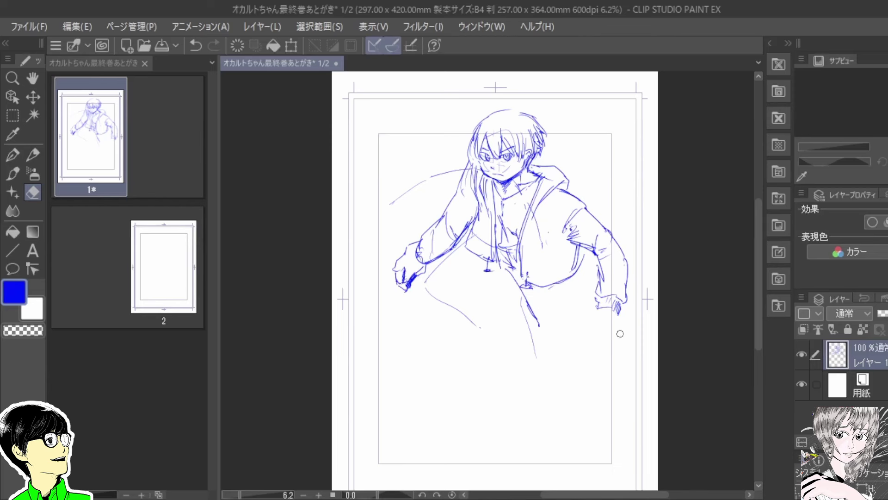
pyautogui.moveTo(589, 279)
pyautogui.mouseDown()
pyautogui.moveTo(572, 268)
pyautogui.moveTo(558, 294)
pyautogui.mouseUp()
pyautogui.press('p')
pyautogui.moveTo(541, 330)
pyautogui.mouseDown()
pyautogui.moveTo(573, 337)
pyautogui.moveTo(604, 311)
pyautogui.moveTo(546, 334)
pyautogui.mouseUp()
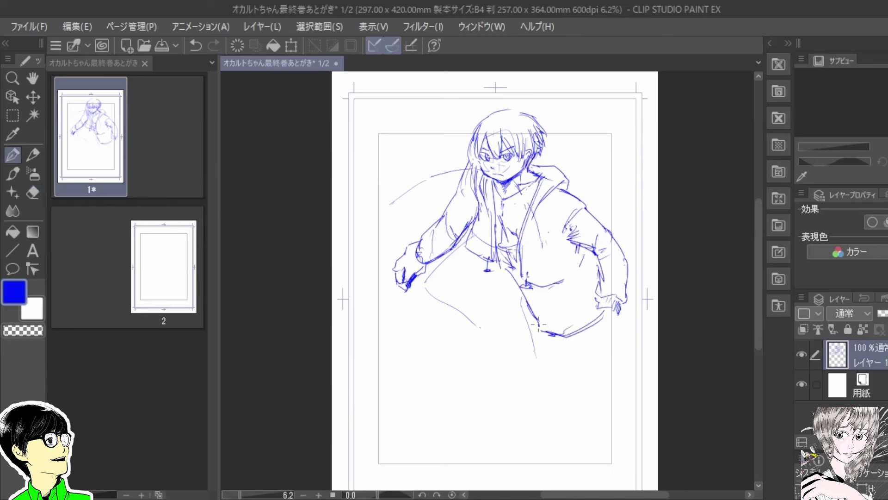
# - Erase the leftover short hem and draw a hanging fastener at the front corner of the longer hem
pyautogui.press('e')
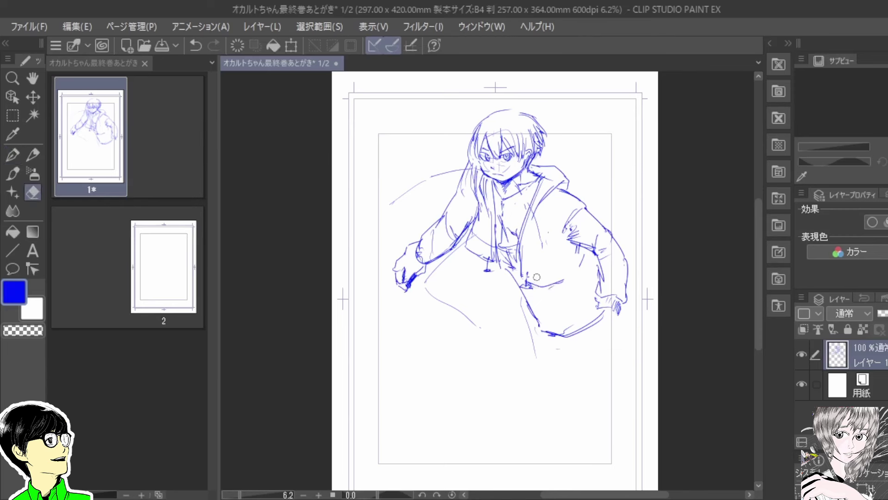
pyautogui.moveTo(546, 287); pyautogui.dragTo(578, 270)
pyautogui.press('p')
pyautogui.moveTo(553, 337); pyautogui.dragTo(562, 353)
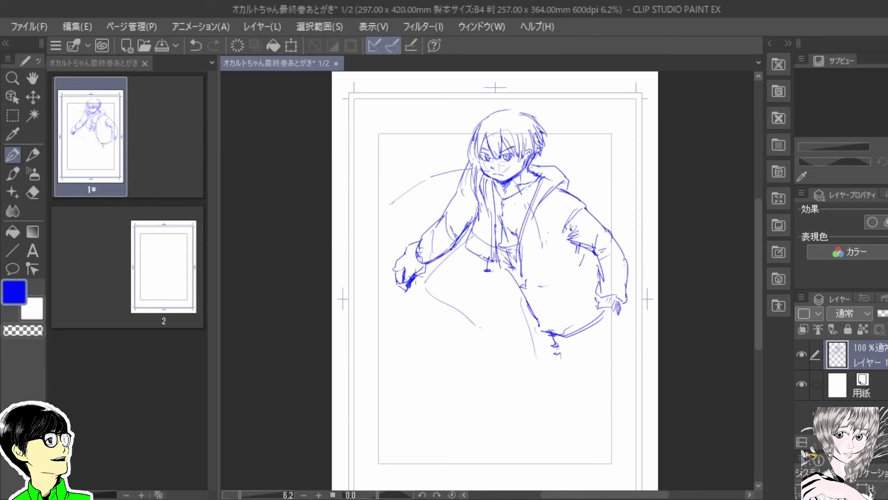
pyautogui.moveTo(407, 269); pyautogui.dragTo(400, 300)
pyautogui.press('e')
pyautogui.moveTo(414, 282)
pyautogui.mouseDown()
pyautogui.moveTo(394, 277)
pyautogui.moveTo(413, 308)
pyautogui.moveTo(404, 267)
pyautogui.moveTo(415, 301)
pyautogui.mouseUp()
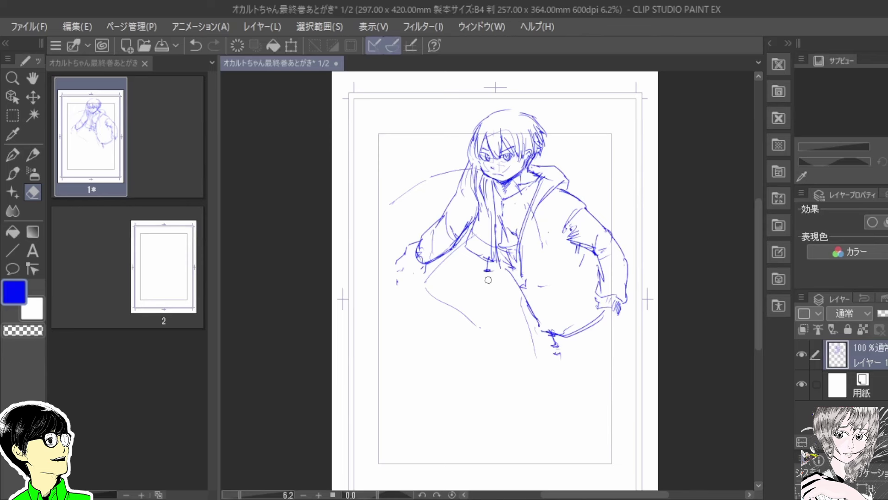
pyautogui.hotkey('ctrl', 'z')
pyautogui.hotkey('ctrl', 'z')
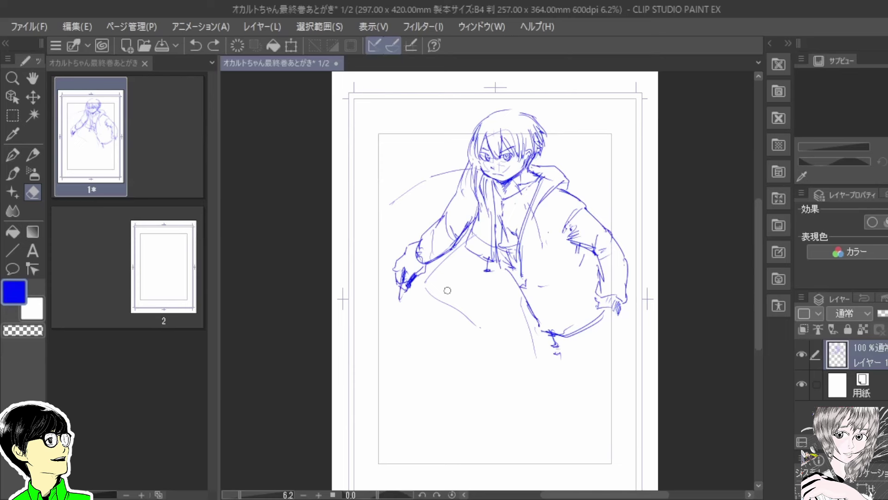
# - Clean up the right hand by erasing the stray strokes below the fingers and redrawing the fingertips and thumb
pyautogui.scroll(5, 405, 292)
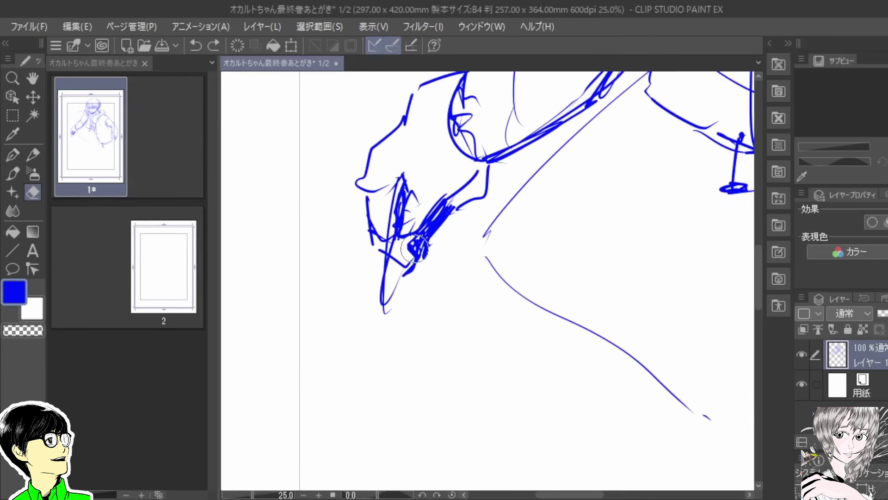
pyautogui.moveTo(413, 248)
pyautogui.mouseDown()
pyautogui.moveTo(391, 282)
pyautogui.moveTo(386, 276)
pyautogui.moveTo(384, 307)
pyautogui.mouseUp()
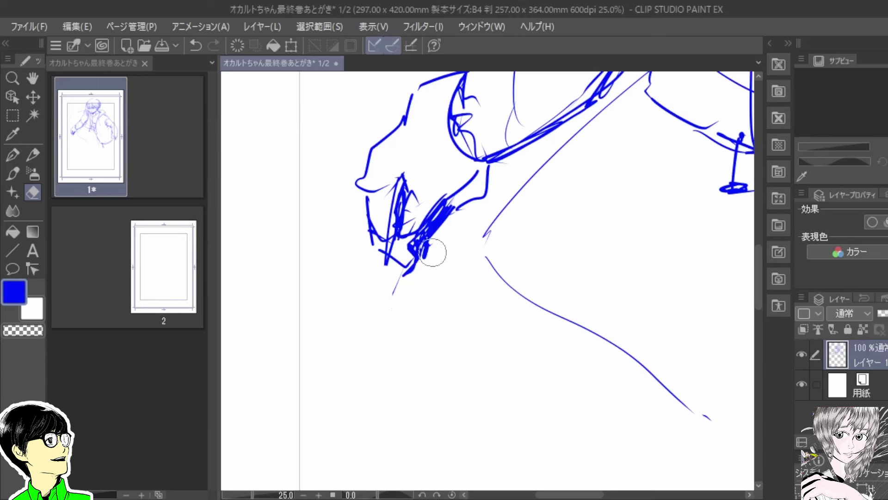
pyautogui.moveTo(433, 253)
pyautogui.mouseDown()
pyautogui.moveTo(403, 233)
pyautogui.moveTo(412, 219)
pyautogui.moveTo(399, 254)
pyautogui.moveTo(417, 223)
pyautogui.moveTo(409, 269)
pyautogui.moveTo(435, 235)
pyautogui.moveTo(430, 270)
pyautogui.moveTo(414, 282)
pyautogui.moveTo(441, 235)
pyautogui.moveTo(447, 245)
pyautogui.moveTo(426, 232)
pyautogui.moveTo(415, 258)
pyautogui.moveTo(424, 225)
pyautogui.moveTo(430, 231)
pyautogui.moveTo(455, 208)
pyautogui.moveTo(398, 237)
pyautogui.moveTo(400, 249)
pyautogui.moveTo(430, 240)
pyautogui.moveTo(424, 235)
pyautogui.moveTo(404, 245)
pyautogui.moveTo(428, 244)
pyautogui.moveTo(447, 226)
pyautogui.moveTo(439, 223)
pyautogui.moveTo(431, 227)
pyautogui.moveTo(453, 230)
pyautogui.moveTo(426, 243)
pyautogui.moveTo(441, 234)
pyautogui.mouseUp()
pyautogui.press('p')
pyautogui.press('e')
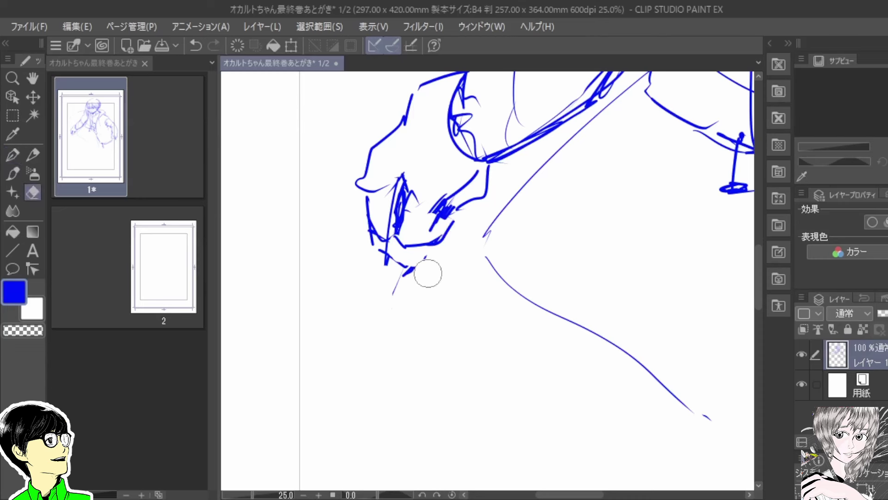
pyautogui.moveTo(428, 273)
pyautogui.mouseDown()
pyautogui.moveTo(372, 249)
pyautogui.moveTo(428, 280)
pyautogui.moveTo(381, 251)
pyautogui.moveTo(413, 276)
pyautogui.moveTo(463, 264)
pyautogui.mouseUp()
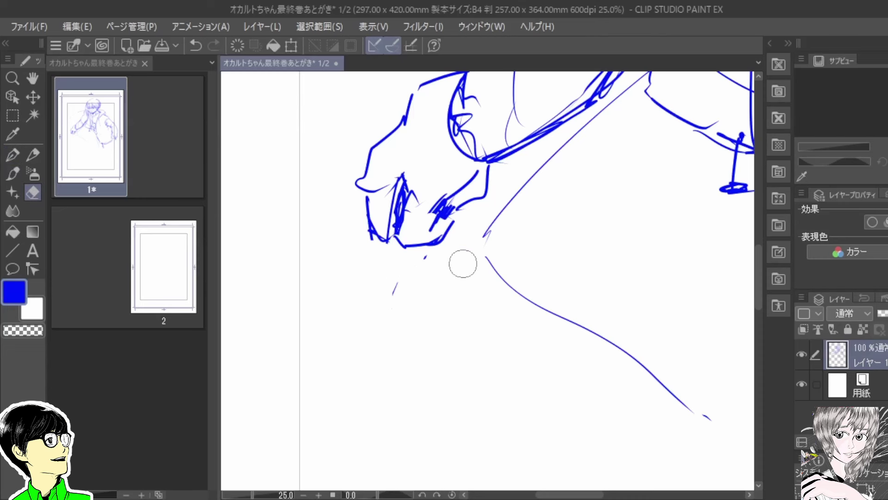
pyautogui.press('p')
pyautogui.moveTo(451, 215)
pyautogui.mouseDown()
pyautogui.moveTo(442, 241)
pyautogui.moveTo(475, 206)
pyautogui.moveTo(462, 231)
pyautogui.moveTo(469, 224)
pyautogui.moveTo(479, 200)
pyautogui.mouseUp()
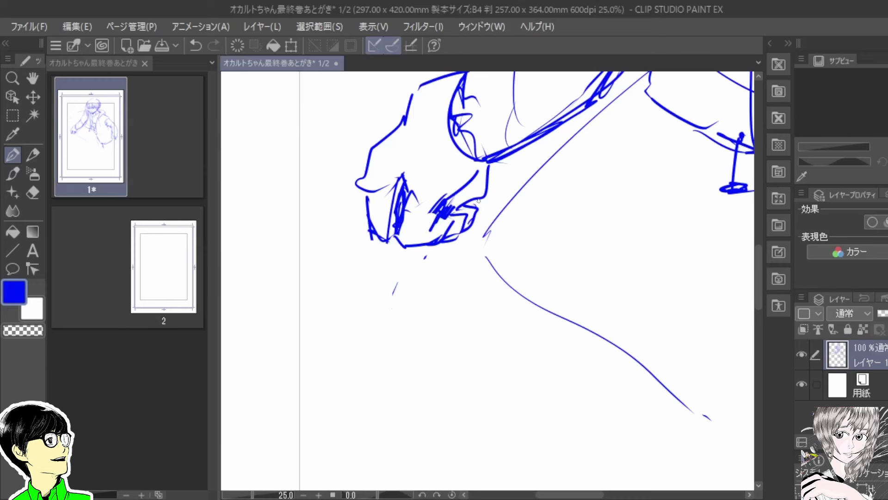
# - Add a second line along the upper edge of the raised thigh, running from under the jacket towards the right hand
pyautogui.scroll(-3, 479, 201)
pyautogui.scroll(-3, 483, 200)
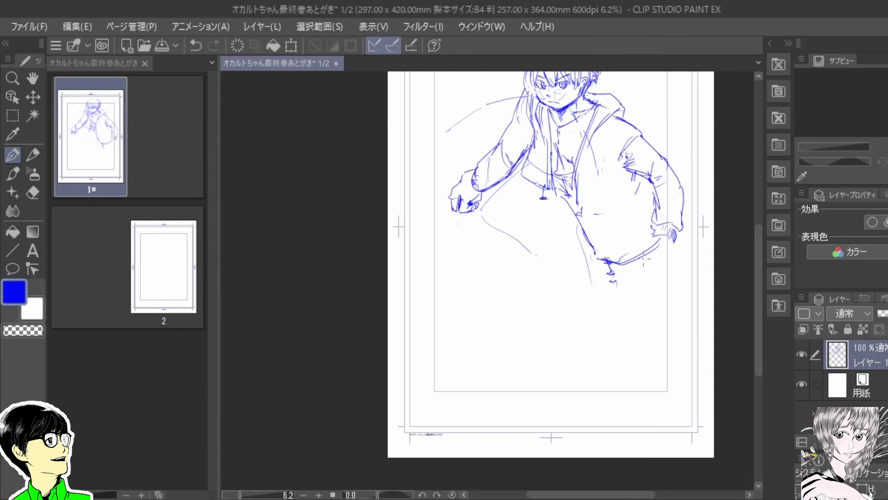
pyautogui.scroll(-3, 644, 259)
pyautogui.scroll(3, 644, 212)
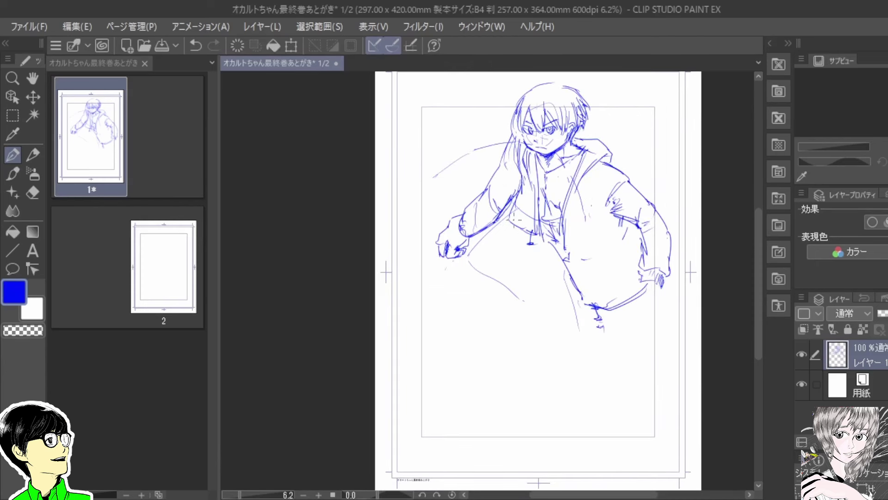
pyautogui.moveTo(489, 227); pyautogui.dragTo(467, 254)
# - Draw the angular outer edge of a hanging flap below the short jacket front, beside its fastener
pyautogui.scroll(3, 509, 252)
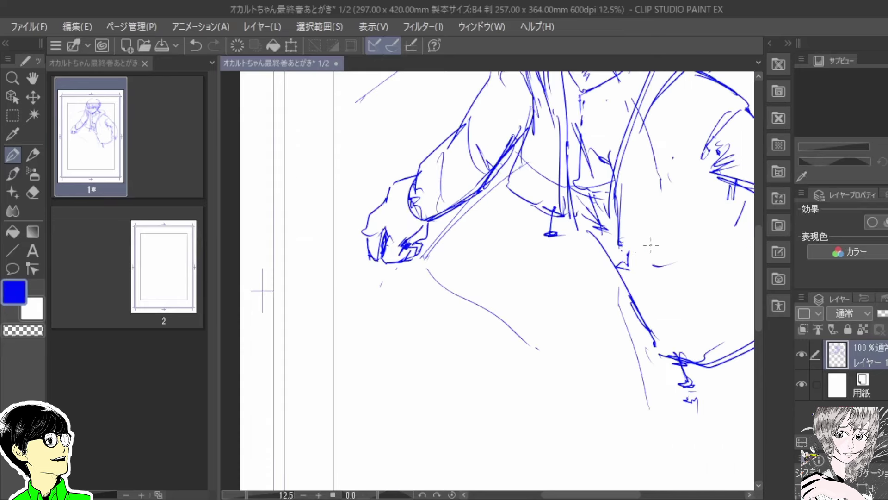
pyautogui.scroll(3, 650, 245)
pyautogui.moveTo(520, 189); pyautogui.dragTo(508, 234)
pyautogui.moveTo(516, 206)
pyautogui.mouseDown()
pyautogui.moveTo(463, 265)
pyautogui.moveTo(518, 336)
pyautogui.mouseUp()
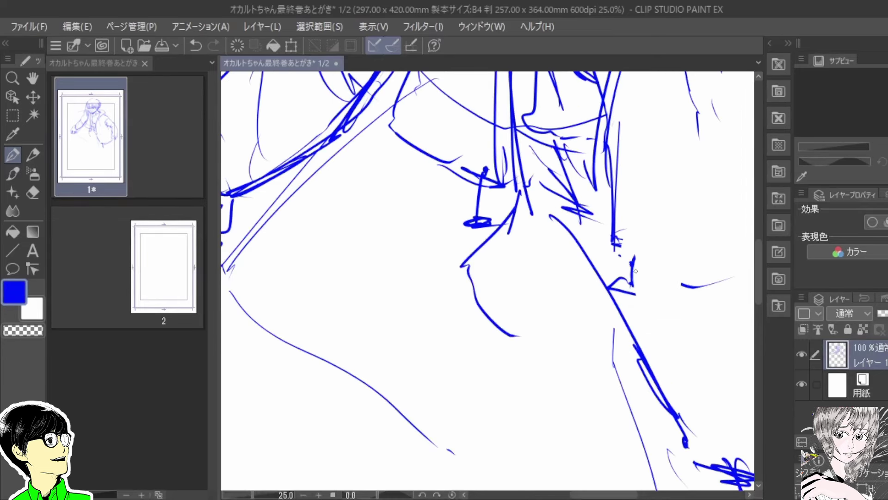
# - Erase the overlapping leg line, extend the jacket's front edge, and close the hanging flap to a point with a small fastener
pyautogui.press('e')
pyautogui.moveTo(641, 242)
pyautogui.mouseDown()
pyautogui.moveTo(651, 292)
pyautogui.moveTo(631, 267)
pyautogui.moveTo(627, 304)
pyautogui.moveTo(650, 285)
pyautogui.moveTo(609, 254)
pyautogui.moveTo(619, 299)
pyautogui.moveTo(595, 321)
pyautogui.moveTo(571, 386)
pyautogui.moveTo(626, 327)
pyautogui.moveTo(605, 280)
pyautogui.moveTo(610, 301)
pyautogui.moveTo(605, 246)
pyautogui.moveTo(624, 249)
pyautogui.moveTo(594, 244)
pyautogui.moveTo(599, 311)
pyautogui.mouseUp()
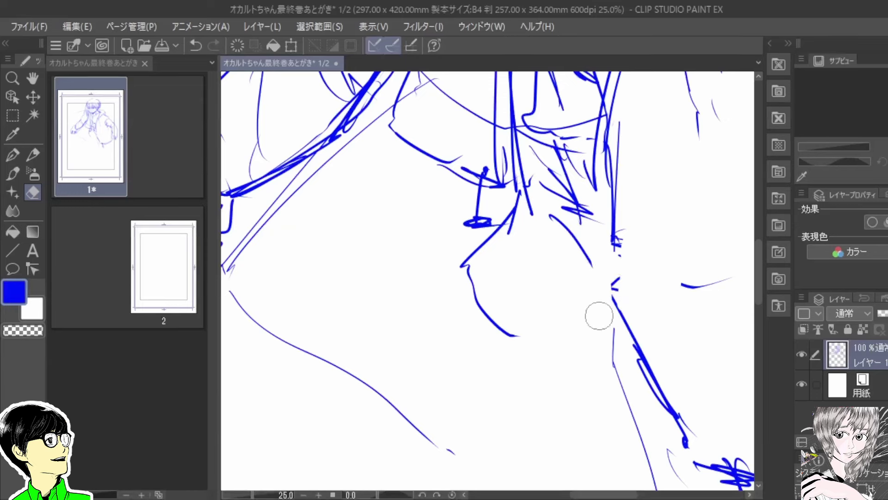
pyautogui.press('p')
pyautogui.moveTo(616, 245)
pyautogui.mouseDown()
pyautogui.moveTo(613, 317)
pyautogui.moveTo(608, 305)
pyautogui.mouseUp()
pyautogui.moveTo(610, 285); pyautogui.dragTo(538, 392)
pyautogui.moveTo(502, 319); pyautogui.dragTo(536, 393)
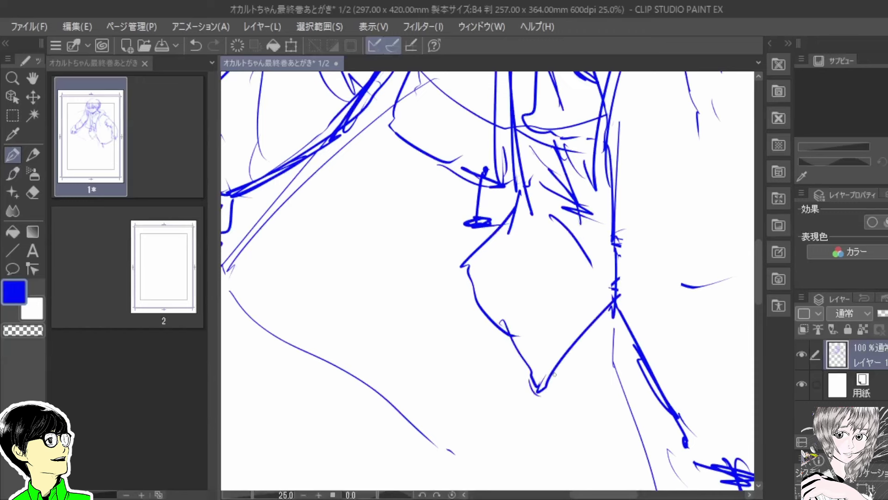
pyautogui.moveTo(542, 360)
pyautogui.mouseDown()
pyautogui.moveTo(502, 392)
pyautogui.moveTo(508, 409)
pyautogui.moveTo(489, 393)
pyautogui.moveTo(516, 407)
pyautogui.moveTo(505, 422)
pyautogui.moveTo(517, 413)
pyautogui.moveTo(490, 424)
pyautogui.mouseUp()
pyautogui.scroll(-2, 587, 388)
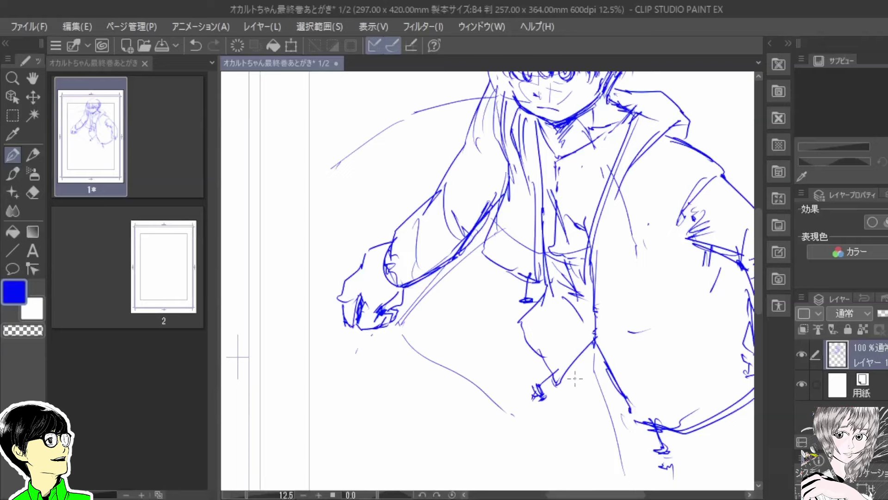
# - Extend the raised thigh's curved lower edge beneath the hanging flap and add a line joining it to the flap's corner
pyautogui.press('space')
pyautogui.moveTo(575, 379); pyautogui.dragTo(445, 293)
pyautogui.moveTo(599, 388); pyautogui.dragTo(568, 339)
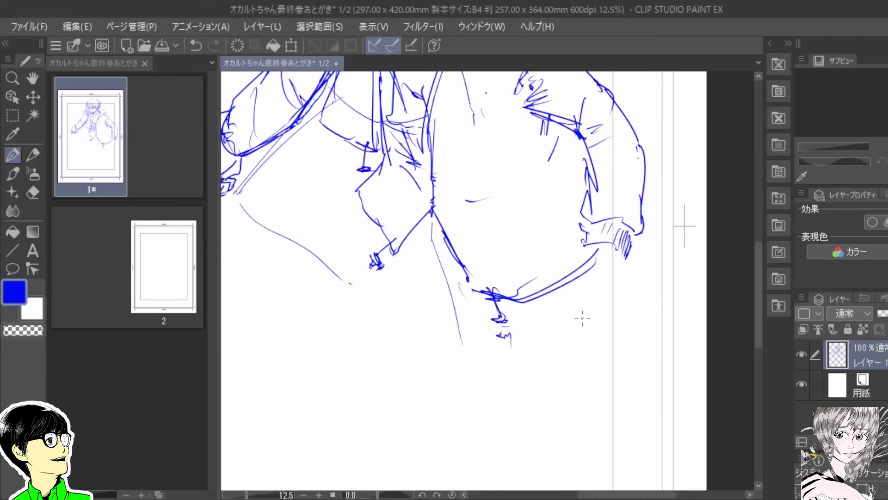
pyautogui.moveTo(512, 326); pyautogui.dragTo(524, 344)
pyautogui.scroll(-2, 590, 337)
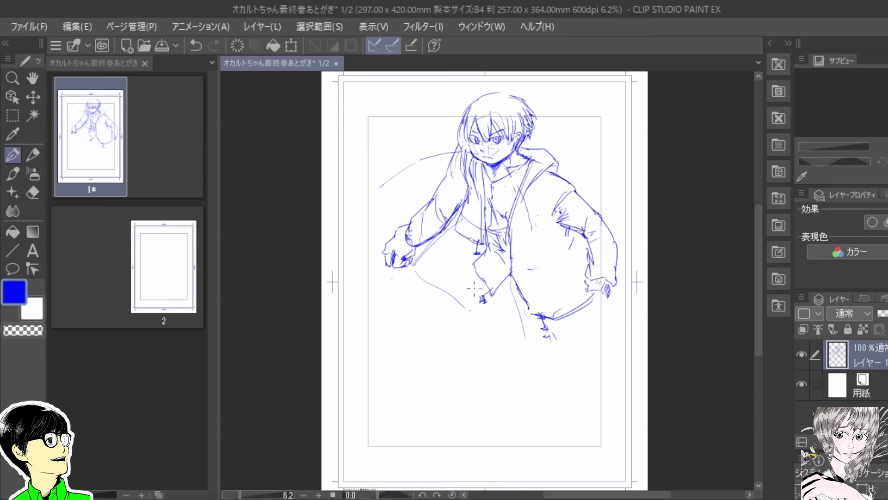
pyautogui.moveTo(475, 265)
pyautogui.mouseDown()
pyautogui.moveTo(457, 302)
pyautogui.moveTo(482, 321)
pyautogui.moveTo(523, 330)
pyautogui.mouseUp()
# - Rough in long guide lines for the character's left leg, running from the jacket hem past the inner page frame
pyautogui.moveTo(594, 309); pyautogui.dragTo(579, 426)
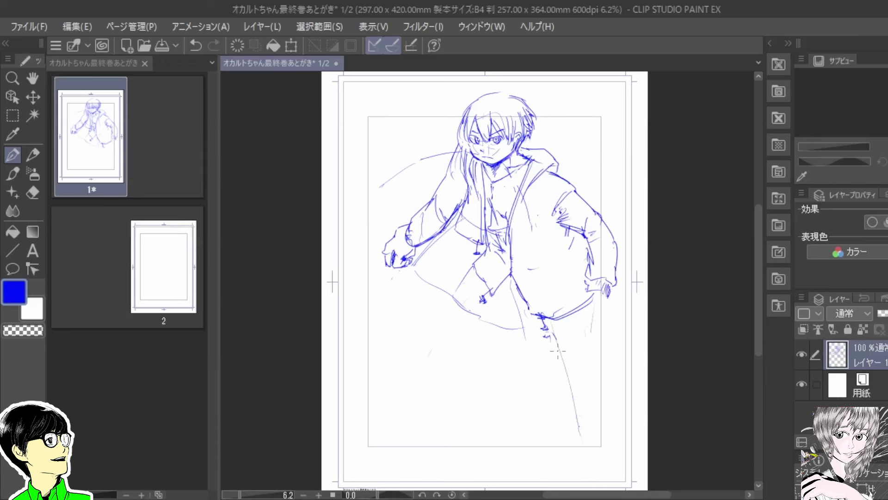
pyautogui.moveTo(555, 321); pyautogui.dragTo(587, 481)
pyautogui.moveTo(521, 290); pyautogui.dragTo(527, 308)
pyautogui.moveTo(554, 350); pyautogui.dragTo(578, 398)
pyautogui.moveTo(572, 318); pyautogui.dragTo(589, 388)
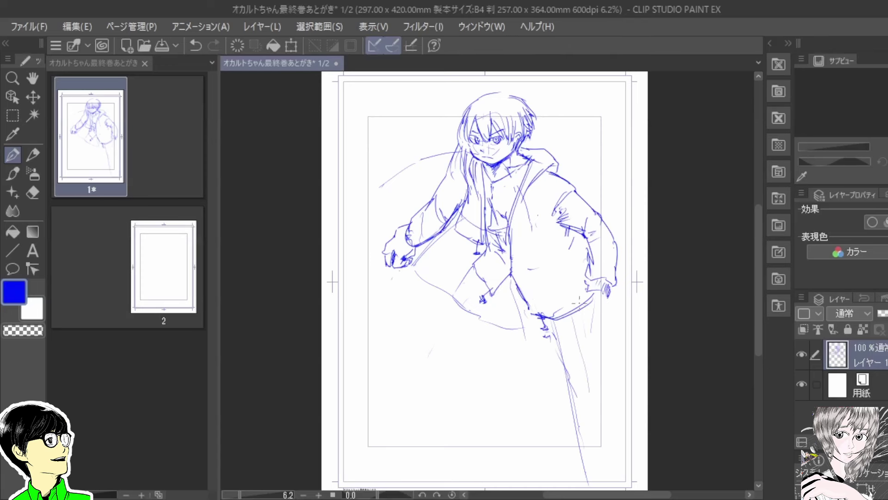
# - Rework the lower fastener under the jacket hem and draw a diagonal leg line running down and outward from it
pyautogui.scroll(3, 602, 316)
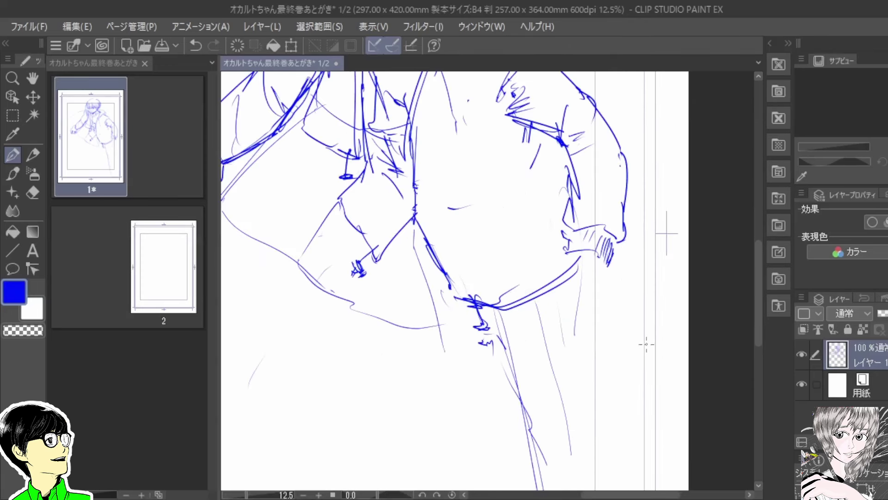
pyautogui.moveTo(481, 340)
pyautogui.mouseDown()
pyautogui.moveTo(502, 356)
pyautogui.moveTo(489, 337)
pyautogui.moveTo(509, 372)
pyautogui.moveTo(498, 349)
pyautogui.mouseUp()
pyautogui.moveTo(490, 356); pyautogui.dragTo(587, 469)
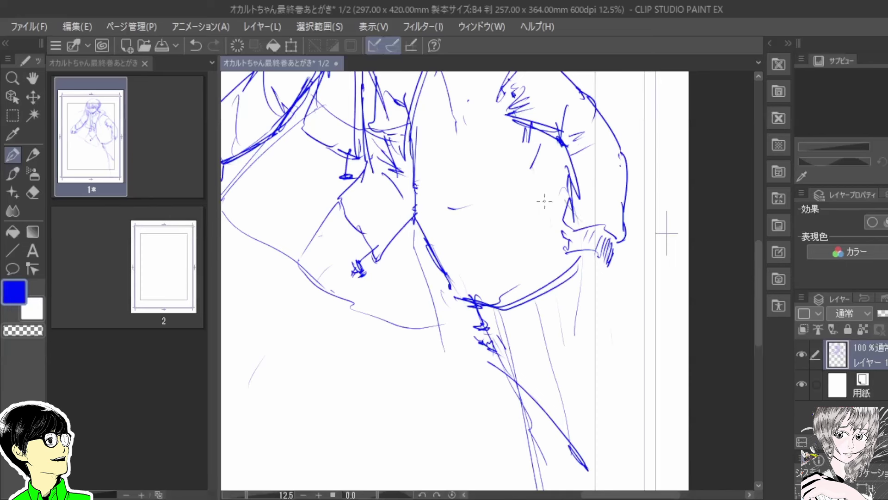
# - Add light strokes inside the left sleeve cuff and draw a long outer line running down from the left hand
pyautogui.moveTo(542, 155)
pyautogui.mouseDown()
pyautogui.moveTo(558, 245)
pyautogui.moveTo(580, 254)
pyautogui.mouseUp()
pyautogui.moveTo(551, 217); pyautogui.dragTo(570, 250)
pyautogui.moveTo(605, 273); pyautogui.dragTo(617, 352)
pyautogui.moveTo(620, 347); pyautogui.dragTo(621, 363)
pyautogui.moveTo(615, 326); pyautogui.dragTo(625, 458)
pyautogui.moveTo(621, 412); pyautogui.dragTo(635, 491)
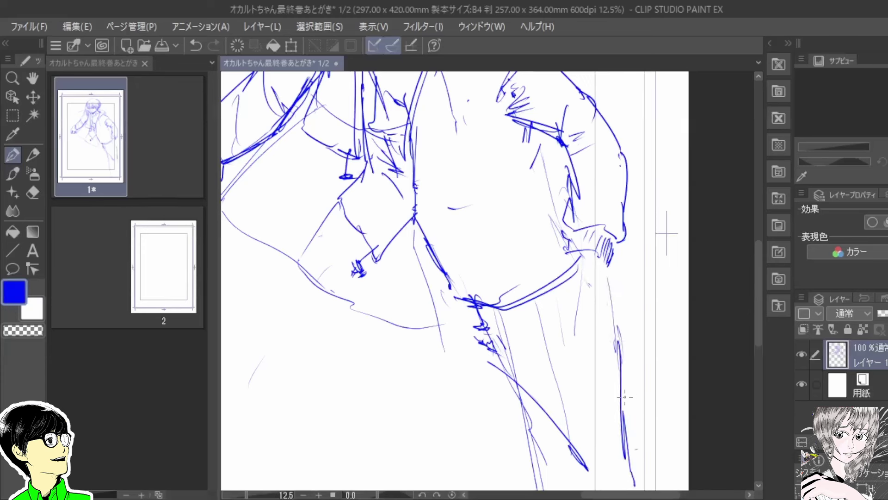
# - Draw the bent right leg with both thigh edges, a pointed knee and a lower leg angled back beneath the body
pyautogui.moveTo(492, 351)
pyautogui.mouseDown()
pyautogui.moveTo(412, 383)
pyautogui.moveTo(382, 416)
pyautogui.mouseUp()
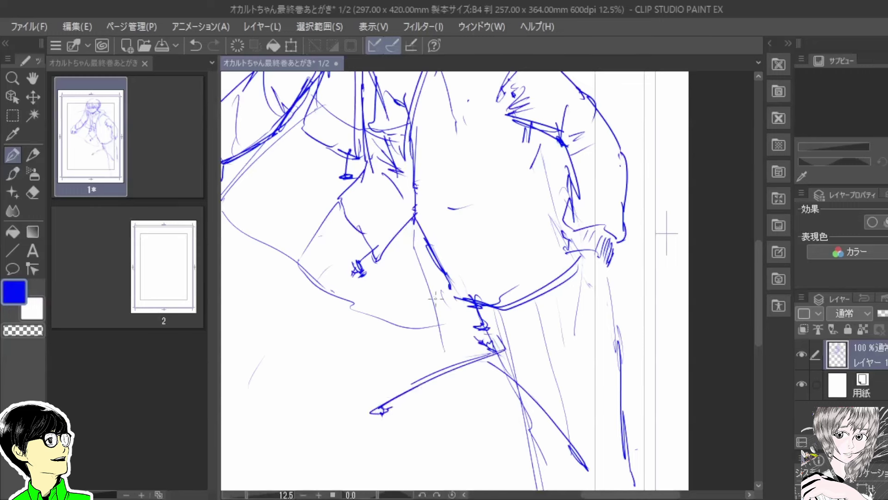
pyautogui.moveTo(441, 292); pyautogui.dragTo(330, 415)
pyautogui.moveTo(396, 329)
pyautogui.mouseDown()
pyautogui.moveTo(329, 423)
pyautogui.moveTo(345, 423)
pyautogui.mouseUp()
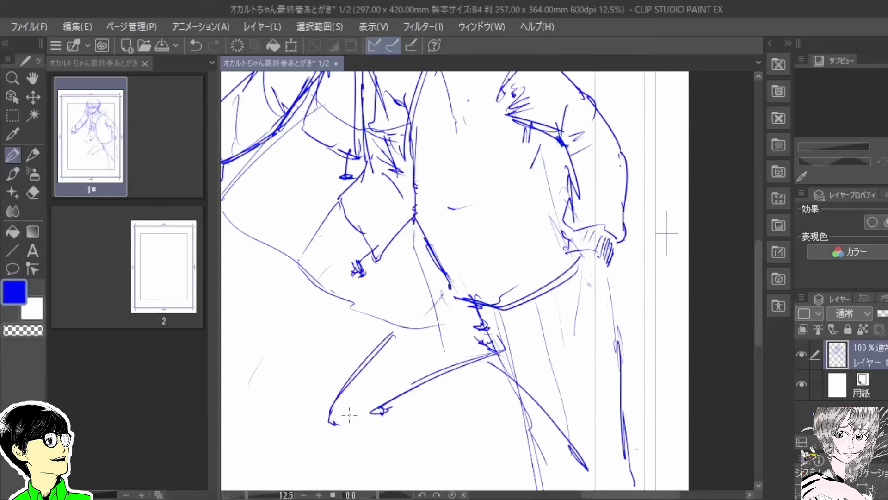
pyautogui.moveTo(395, 401)
pyautogui.mouseDown()
pyautogui.moveTo(444, 469)
pyautogui.moveTo(440, 477)
pyautogui.mouseUp()
pyautogui.moveTo(329, 422); pyautogui.dragTo(406, 483)
pyautogui.moveTo(411, 423)
pyautogui.mouseDown()
pyautogui.moveTo(430, 447)
pyautogui.moveTo(432, 481)
pyautogui.mouseUp()
pyautogui.moveTo(404, 417); pyautogui.dragTo(433, 485)
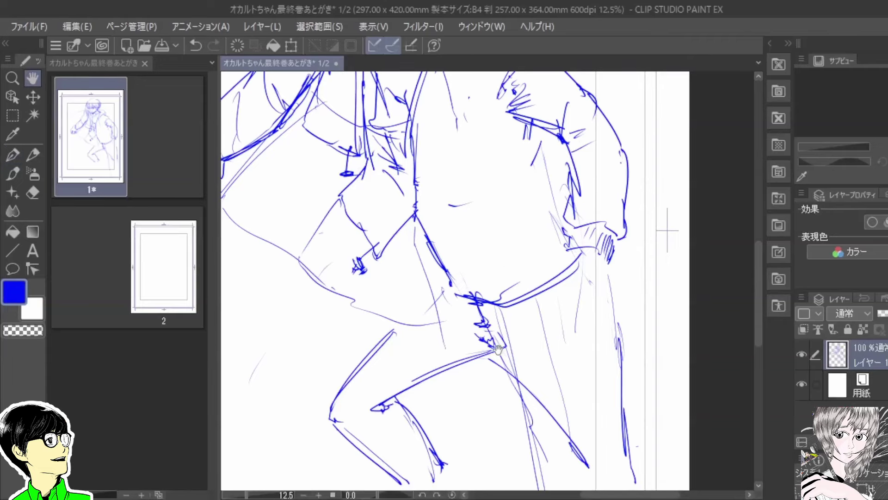
# - Draw the ankle cuff and a pointed shoe with its sole at the end of the bent right leg
pyautogui.moveTo(503, 271); pyautogui.dragTo(518, 172)
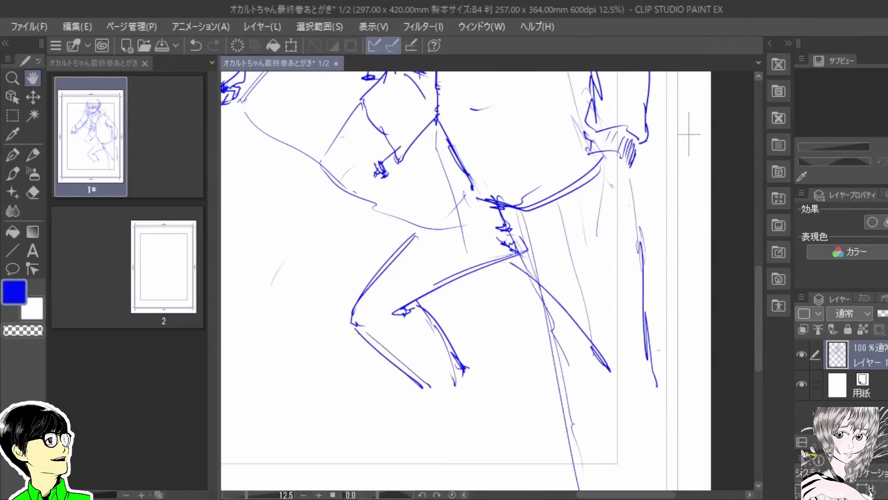
pyautogui.moveTo(521, 407); pyautogui.dragTo(519, 333)
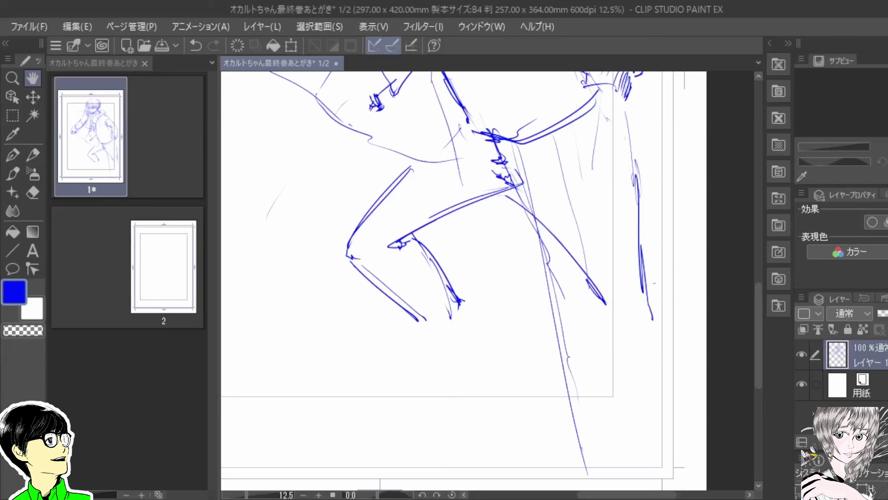
pyautogui.press('space')
pyautogui.moveTo(408, 313)
pyautogui.mouseDown()
pyautogui.moveTo(400, 326)
pyautogui.moveTo(428, 341)
pyautogui.moveTo(443, 336)
pyautogui.mouseUp()
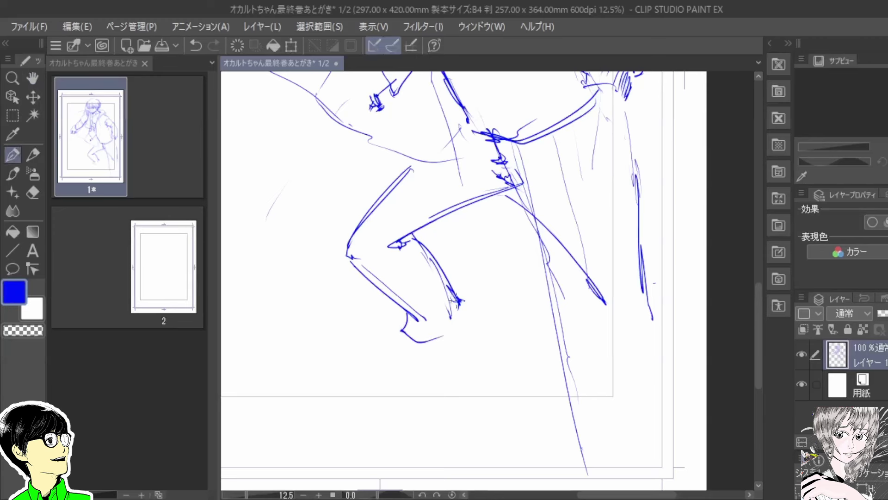
pyautogui.moveTo(456, 300)
pyautogui.mouseDown()
pyautogui.moveTo(462, 334)
pyautogui.moveTo(413, 334)
pyautogui.moveTo(448, 340)
pyautogui.moveTo(468, 330)
pyautogui.moveTo(471, 337)
pyautogui.mouseUp()
pyautogui.moveTo(407, 322)
pyautogui.mouseDown()
pyautogui.moveTo(361, 355)
pyautogui.moveTo(352, 373)
pyautogui.moveTo(451, 356)
pyautogui.mouseUp()
pyautogui.moveTo(464, 326)
pyautogui.mouseDown()
pyautogui.moveTo(466, 359)
pyautogui.moveTo(354, 375)
pyautogui.moveTo(432, 366)
pyautogui.moveTo(376, 374)
pyautogui.mouseUp()
pyautogui.moveTo(448, 355); pyautogui.dragTo(412, 371)
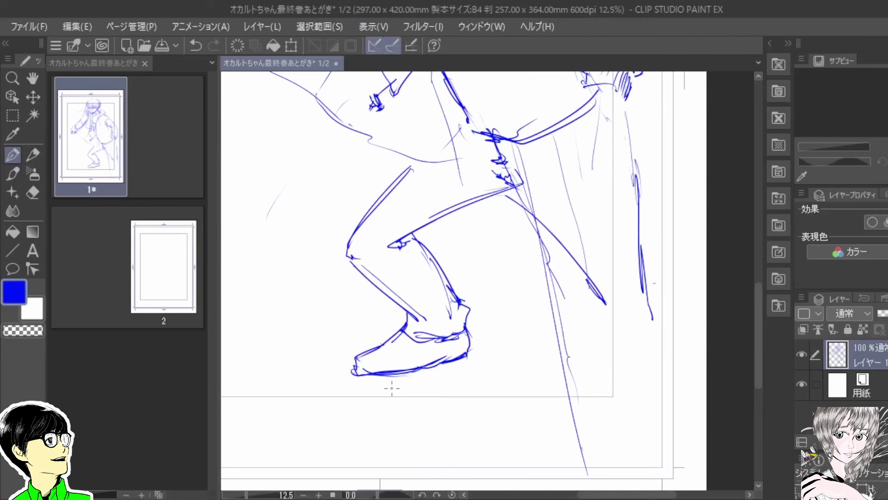
# - Erase the middle of the left leg's diagonal edge and guide lines below the jacket hem
pyautogui.scroll(-2, 391, 388)
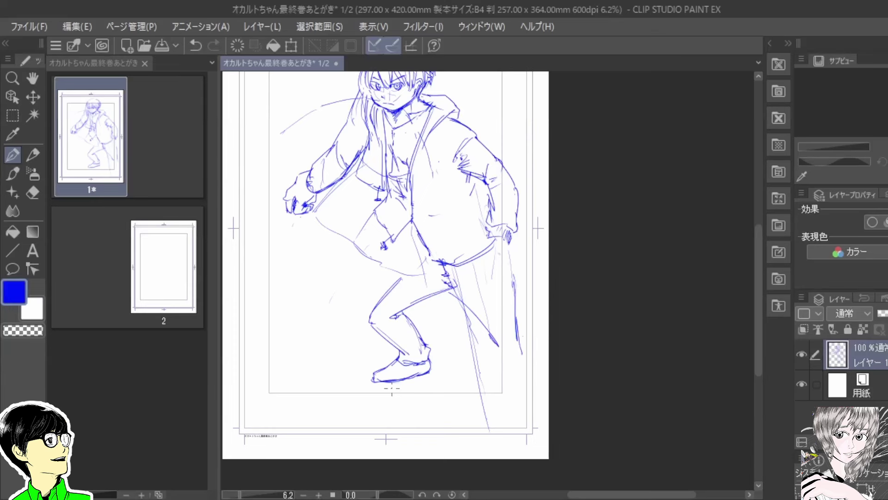
pyautogui.scroll(2, 476, 305)
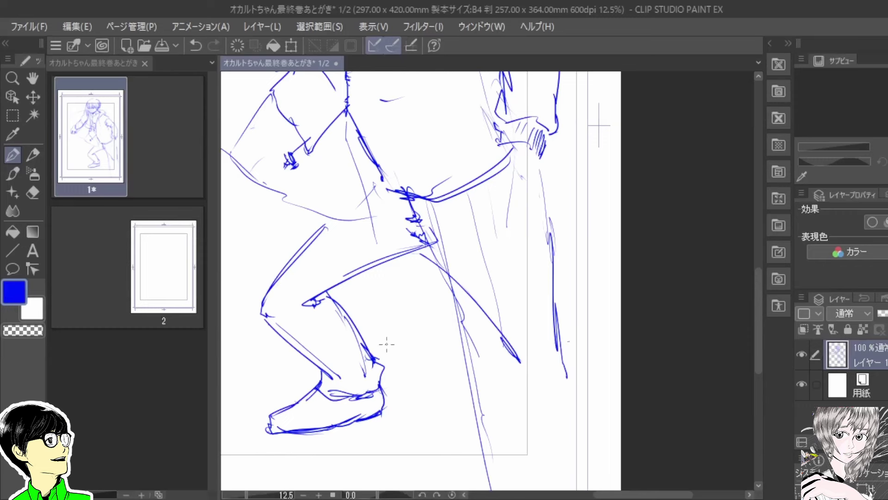
pyautogui.press('space')
pyautogui.moveTo(501, 364)
pyautogui.mouseDown()
pyautogui.moveTo(474, 363)
pyautogui.moveTo(468, 295)
pyautogui.moveTo(418, 264)
pyautogui.moveTo(499, 312)
pyautogui.moveTo(599, 324)
pyautogui.mouseUp()
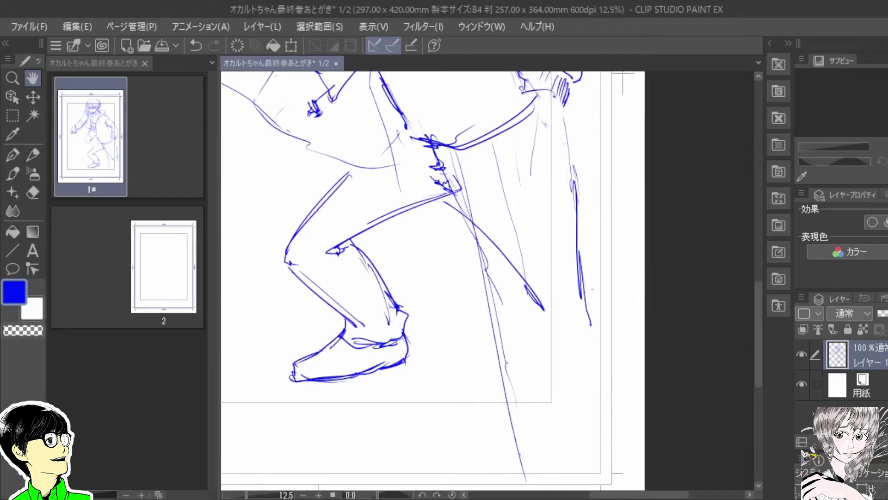
pyautogui.moveTo(493, 290)
pyautogui.mouseDown()
pyautogui.moveTo(491, 351)
pyautogui.moveTo(525, 402)
pyautogui.moveTo(481, 333)
pyautogui.moveTo(412, 293)
pyautogui.mouseUp()
pyautogui.moveTo(485, 347)
pyautogui.mouseDown()
pyautogui.moveTo(456, 313)
pyautogui.moveTo(464, 323)
pyautogui.moveTo(470, 307)
pyautogui.moveTo(491, 337)
pyautogui.moveTo(481, 328)
pyautogui.mouseUp()
pyautogui.press('e')
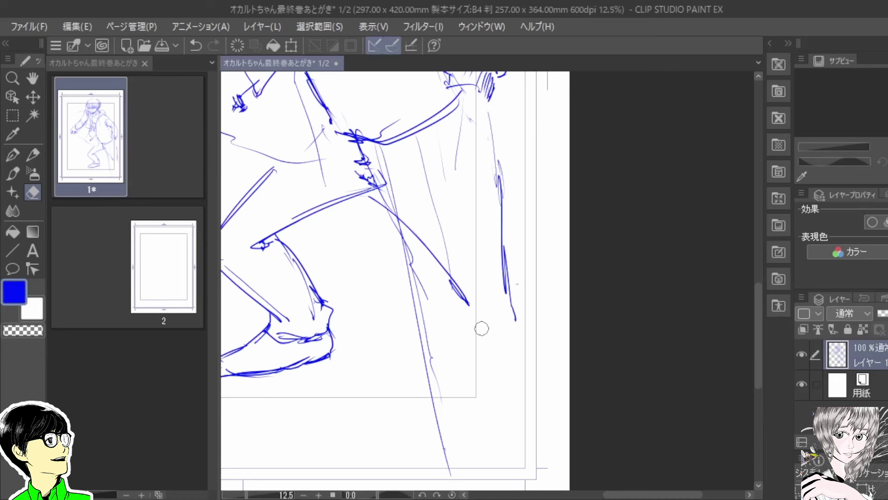
pyautogui.moveTo(434, 255); pyautogui.dragTo(458, 289)
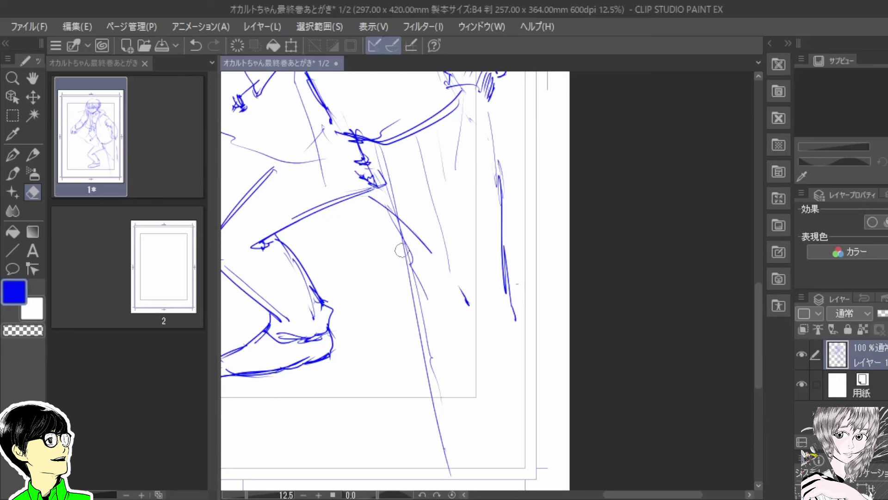
pyautogui.moveTo(402, 250)
pyautogui.mouseDown()
pyautogui.moveTo(398, 241)
pyautogui.moveTo(428, 356)
pyautogui.mouseUp()
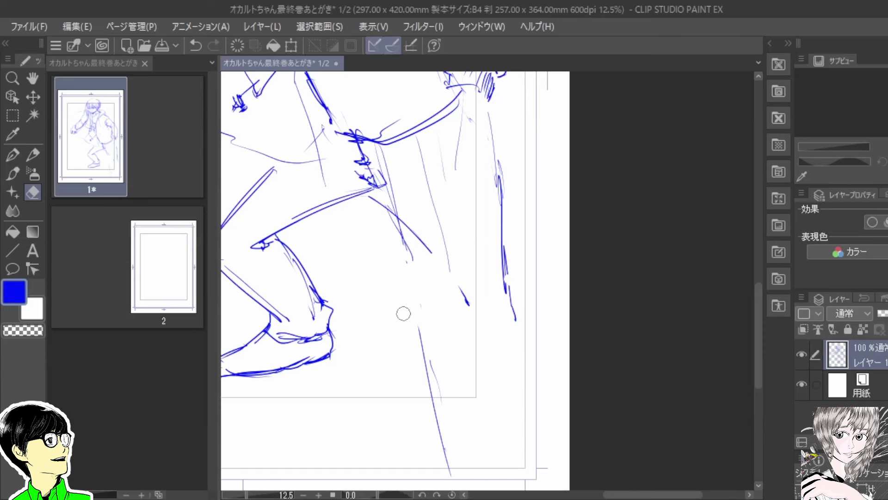
# - Erase the right shoe, the rear calf line and part of the shin below the bent knee
pyautogui.moveTo(290, 243)
pyautogui.mouseDown()
pyautogui.moveTo(336, 327)
pyautogui.moveTo(328, 320)
pyautogui.moveTo(325, 341)
pyautogui.moveTo(316, 332)
pyautogui.moveTo(303, 348)
pyautogui.moveTo(300, 321)
pyautogui.moveTo(269, 376)
pyautogui.moveTo(267, 327)
pyautogui.moveTo(256, 347)
pyautogui.moveTo(278, 318)
pyautogui.moveTo(239, 348)
pyautogui.moveTo(234, 375)
pyautogui.mouseUp()
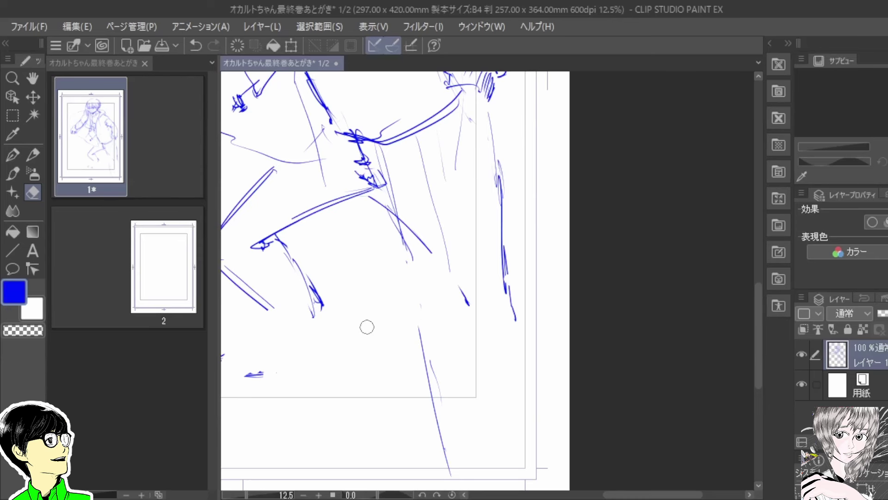
pyautogui.moveTo(367, 327)
pyautogui.mouseDown()
pyautogui.moveTo(396, 362)
pyautogui.moveTo(500, 357)
pyautogui.moveTo(559, 370)
pyautogui.mouseUp()
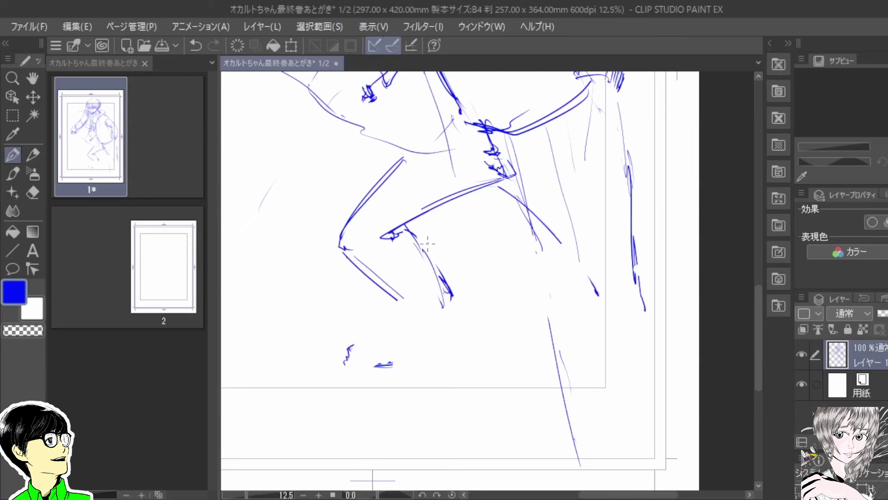
pyautogui.press('e')
pyautogui.moveTo(409, 228); pyautogui.dragTo(445, 303)
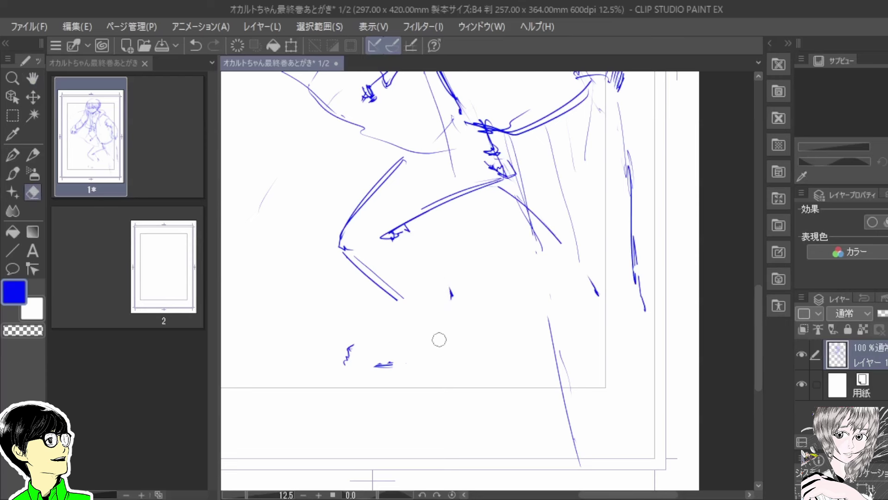
pyautogui.moveTo(359, 269); pyautogui.dragTo(366, 279)
# - Redraw the right lower leg as two long edges sweeping forward and down from the knee
pyautogui.press('p')
pyautogui.moveTo(341, 232); pyautogui.dragTo(299, 340)
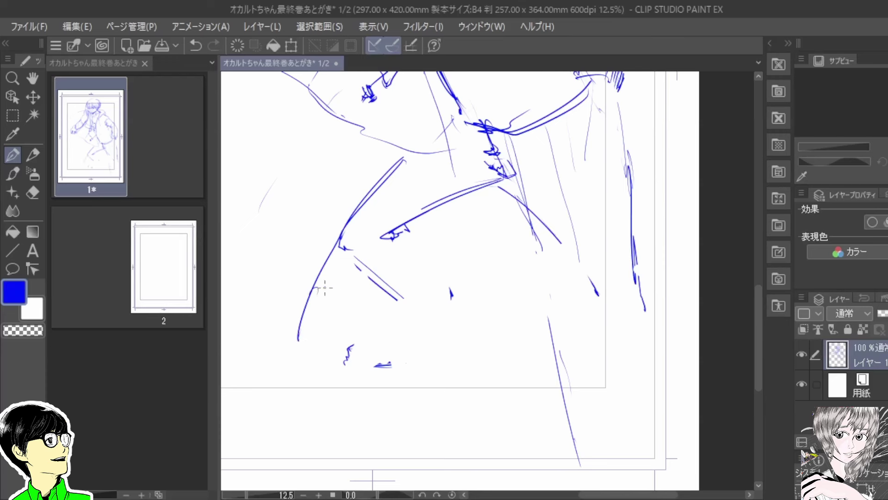
pyautogui.moveTo(392, 237)
pyautogui.mouseDown()
pyautogui.moveTo(391, 259)
pyautogui.moveTo(305, 404)
pyautogui.mouseUp()
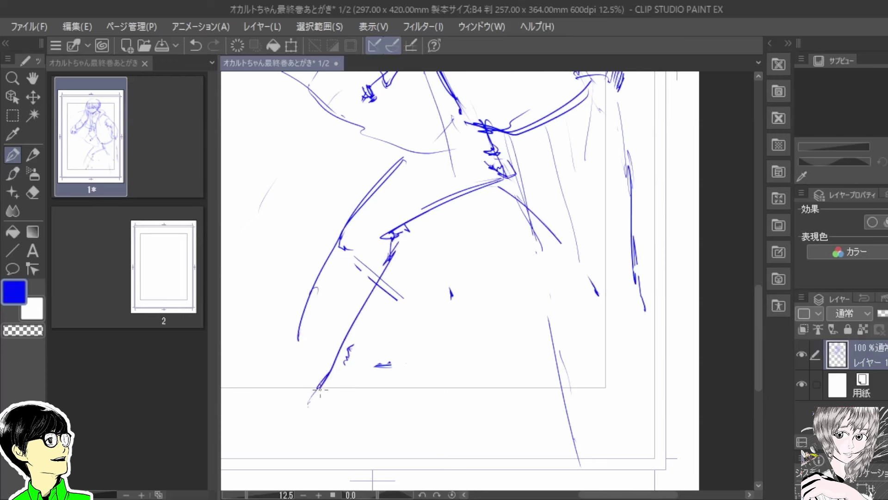
pyautogui.moveTo(396, 245)
pyautogui.mouseDown()
pyautogui.moveTo(335, 378)
pyautogui.moveTo(406, 246)
pyautogui.moveTo(342, 353)
pyautogui.moveTo(393, 251)
pyautogui.moveTo(403, 258)
pyautogui.moveTo(335, 389)
pyautogui.moveTo(322, 370)
pyautogui.mouseUp()
# - Erase the right leg's thigh and lower-leg lines together with the extra fasteners below the jacket hem
pyautogui.press('e')
pyautogui.moveTo(332, 256); pyautogui.dragTo(289, 363)
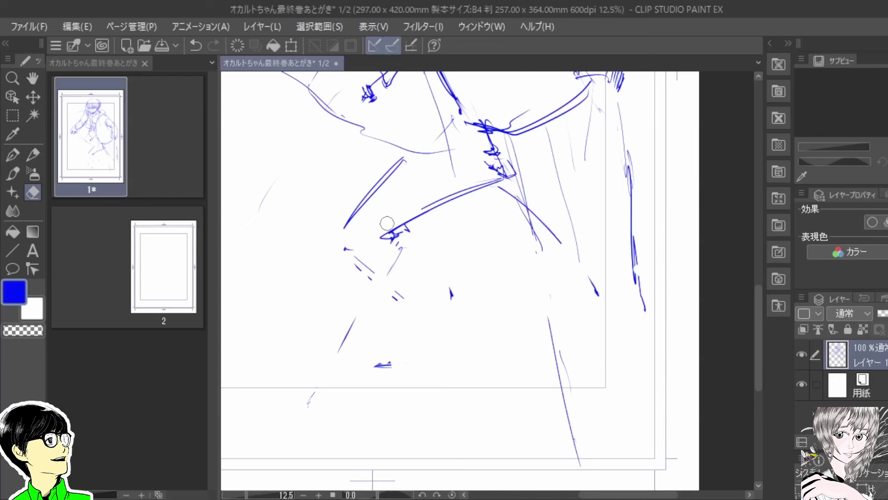
pyautogui.moveTo(524, 173)
pyautogui.mouseDown()
pyautogui.moveTo(435, 241)
pyautogui.moveTo(495, 144)
pyautogui.mouseUp()
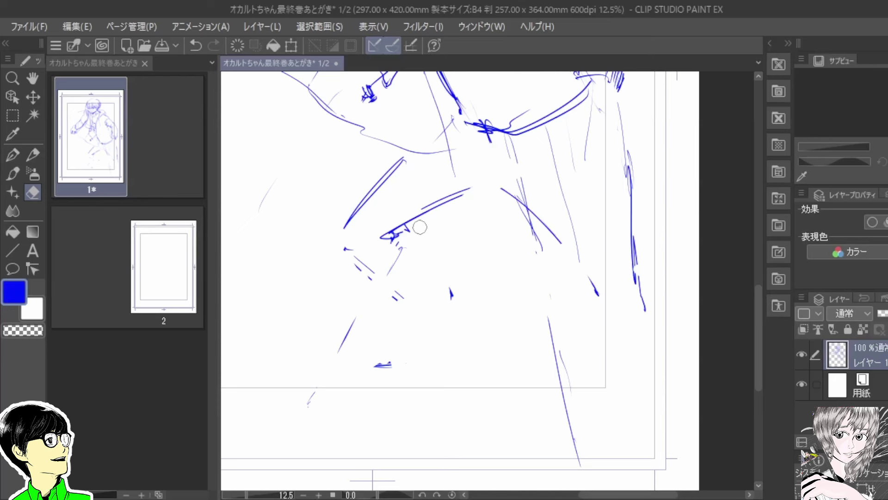
pyautogui.moveTo(387, 188)
pyautogui.mouseDown()
pyautogui.moveTo(336, 245)
pyautogui.moveTo(321, 303)
pyautogui.mouseUp()
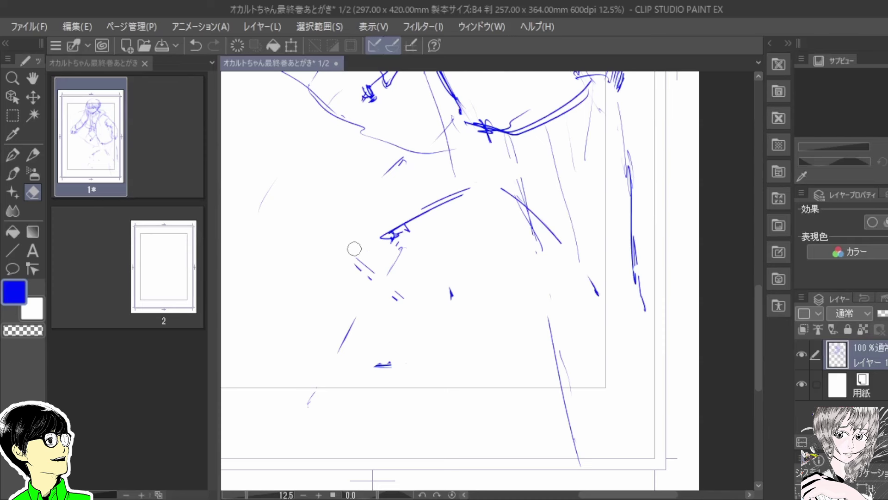
pyautogui.moveTo(484, 176)
pyautogui.mouseDown()
pyautogui.moveTo(369, 260)
pyautogui.moveTo(428, 218)
pyautogui.moveTo(435, 201)
pyautogui.moveTo(396, 230)
pyautogui.moveTo(401, 218)
pyautogui.moveTo(377, 288)
pyautogui.moveTo(376, 342)
pyautogui.moveTo(362, 312)
pyautogui.mouseUp()
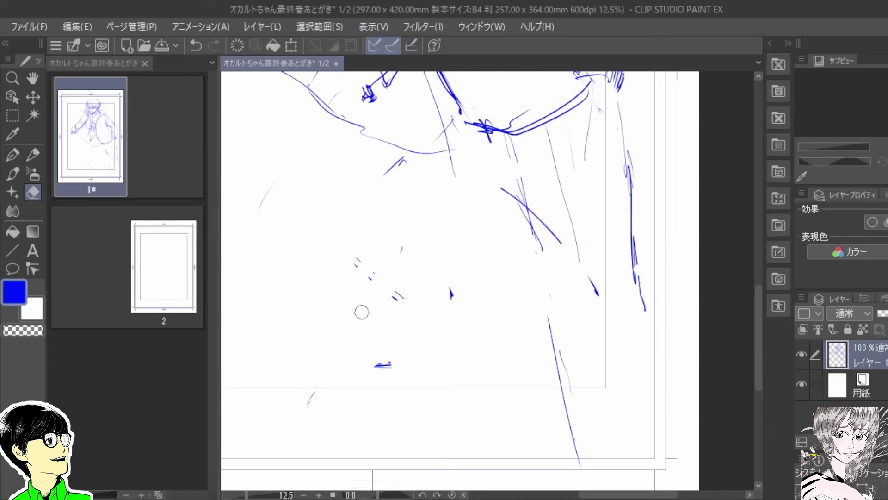
pyautogui.moveTo(403, 162); pyautogui.dragTo(393, 162)
pyautogui.moveTo(543, 227); pyautogui.dragTo(527, 207)
# - Erase part of the left sleeve's outer edge, the inner forearm edge and the old cuff lines above the hand
pyautogui.scroll(-3, 493, 223)
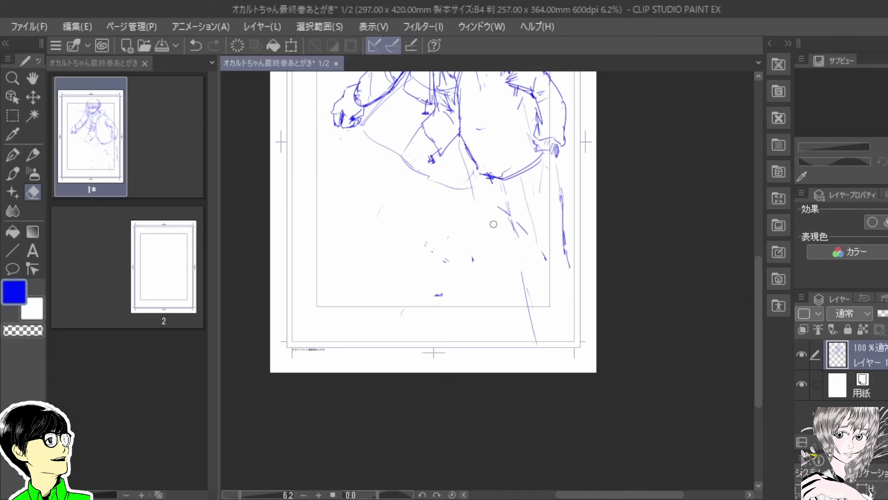
pyautogui.press('space')
pyautogui.moveTo(493, 223); pyautogui.dragTo(563, 229)
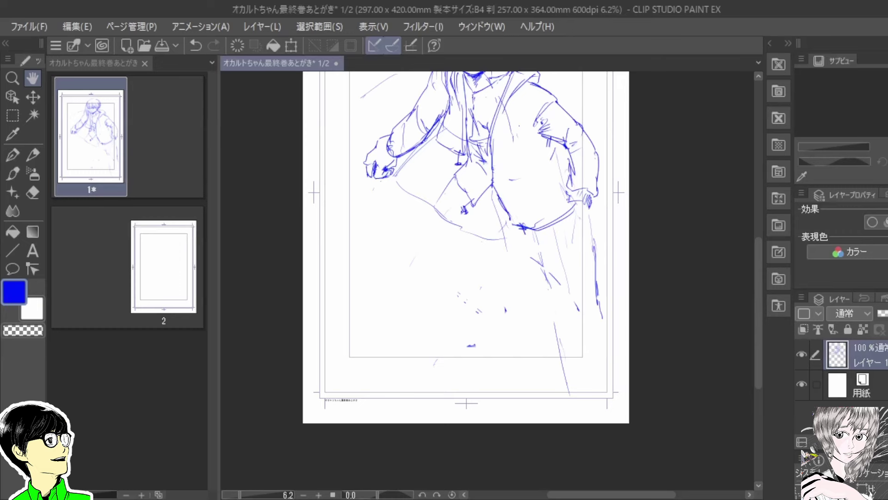
pyautogui.moveTo(542, 263); pyautogui.dragTo(522, 337)
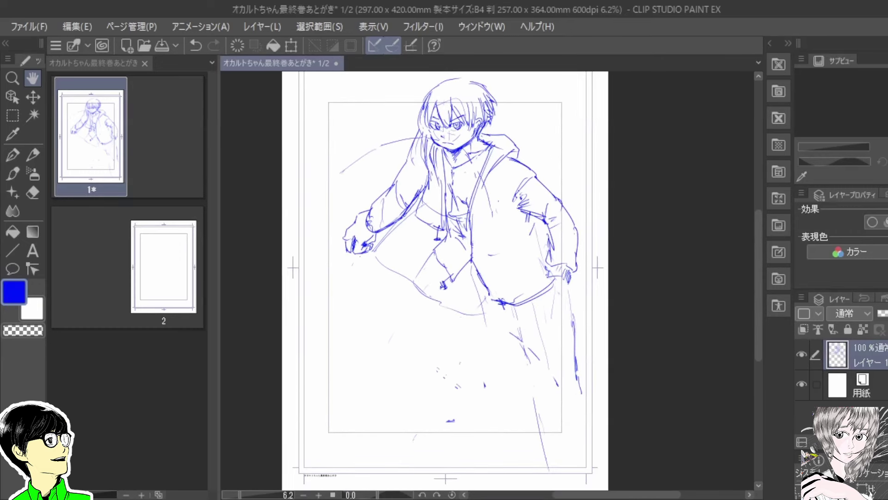
pyautogui.moveTo(555, 305)
pyautogui.mouseDown()
pyautogui.moveTo(519, 293)
pyautogui.moveTo(531, 326)
pyautogui.moveTo(498, 361)
pyautogui.moveTo(509, 350)
pyautogui.mouseUp()
pyautogui.scroll(3, 549, 283)
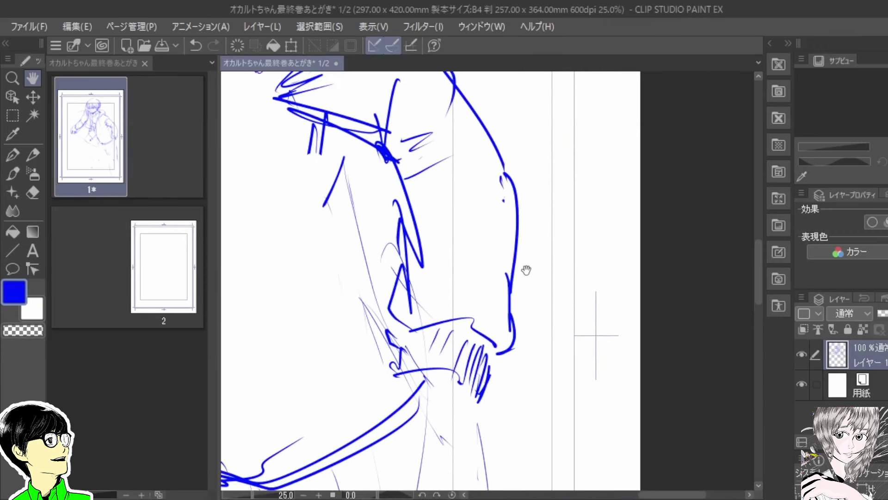
pyautogui.press('e')
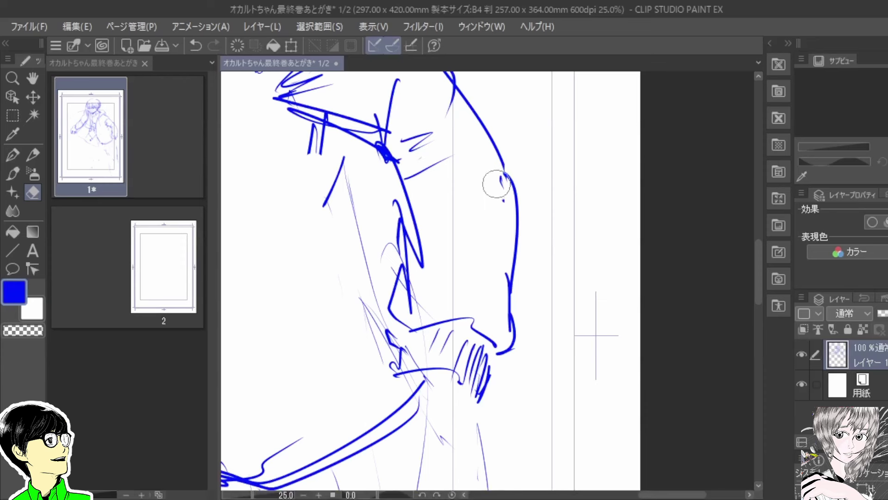
pyautogui.moveTo(496, 184); pyautogui.dragTo(522, 254)
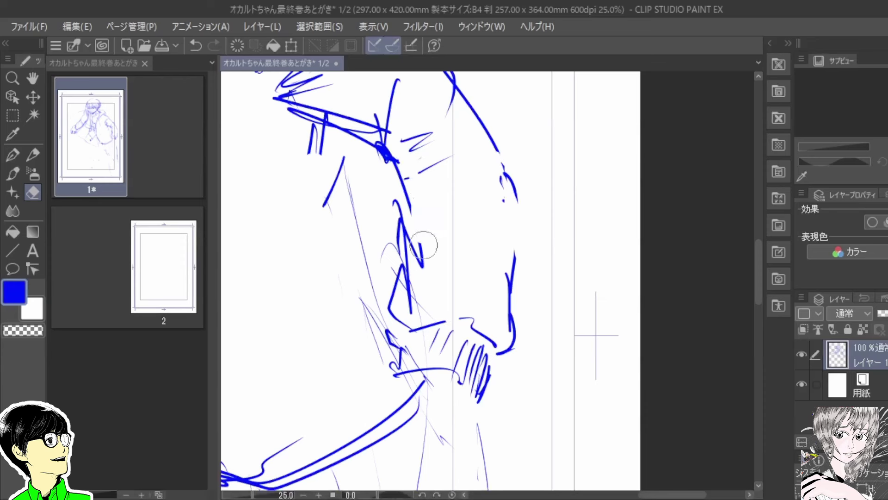
pyautogui.moveTo(477, 354); pyautogui.dragTo(493, 342)
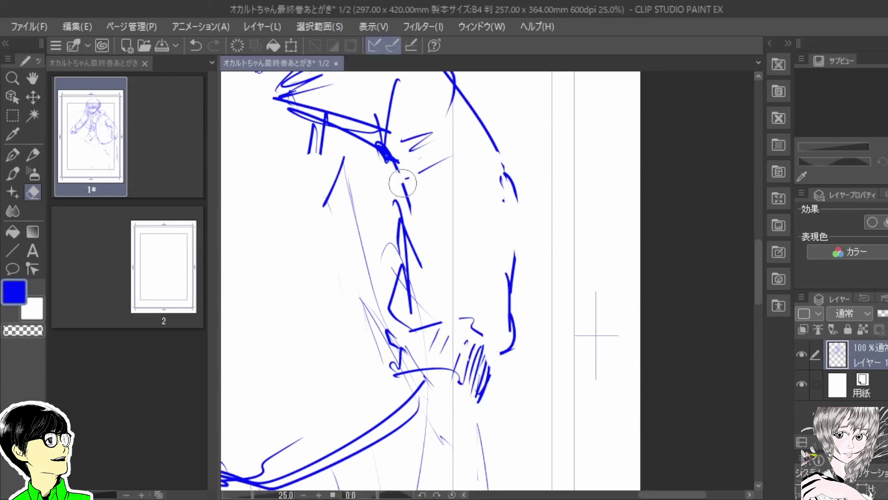
pyautogui.moveTo(402, 183); pyautogui.dragTo(438, 290)
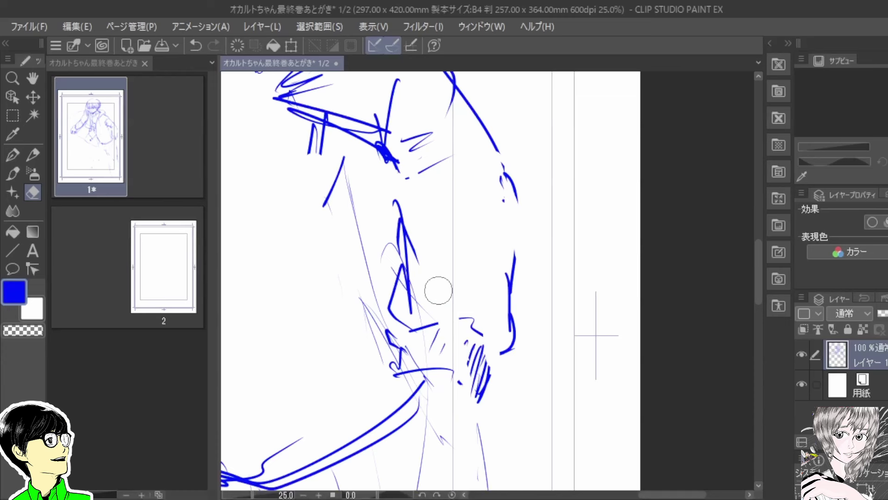
# - Redraw the left sleeve's inner forearm edge as a curved line ending in a gathered cuff at the wrist
pyautogui.press('p')
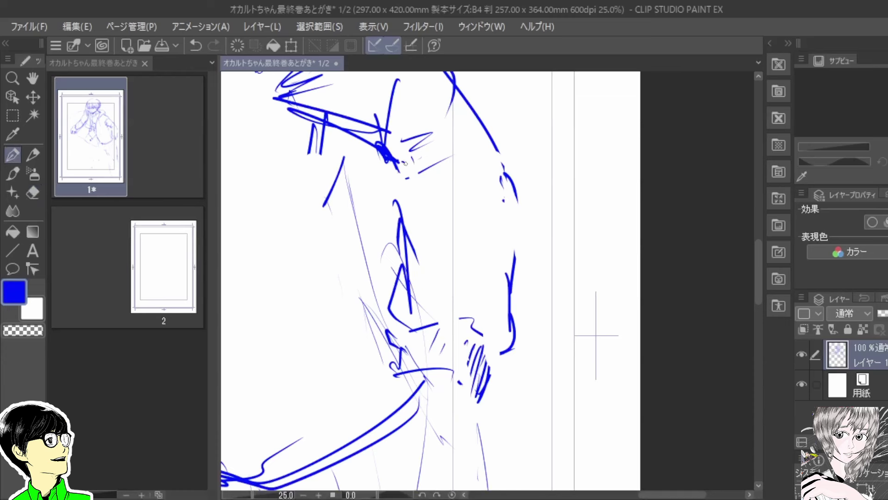
pyautogui.moveTo(405, 163)
pyautogui.mouseDown()
pyautogui.moveTo(428, 227)
pyautogui.moveTo(431, 291)
pyautogui.mouseUp()
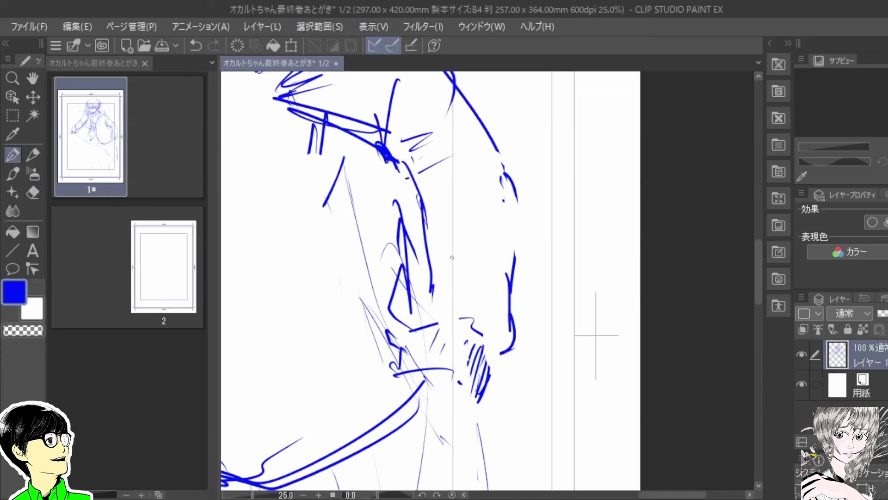
pyautogui.moveTo(423, 230)
pyautogui.mouseDown()
pyautogui.moveTo(412, 336)
pyautogui.moveTo(423, 245)
pyautogui.moveTo(415, 336)
pyautogui.moveTo(409, 320)
pyautogui.moveTo(463, 316)
pyautogui.mouseUp()
pyautogui.moveTo(420, 334); pyautogui.dragTo(429, 353)
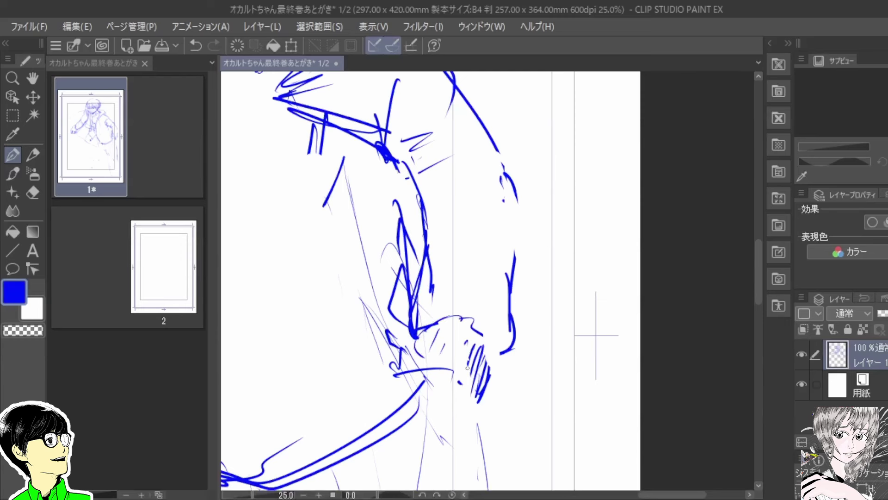
# - Sketch the back of the left hand, thumb and first finger lines below the cuff, erasing the jacket hem behind them
pyautogui.moveTo(471, 384)
pyautogui.mouseDown()
pyautogui.moveTo(492, 415)
pyautogui.moveTo(448, 391)
pyautogui.moveTo(491, 418)
pyautogui.mouseUp()
pyautogui.press('e')
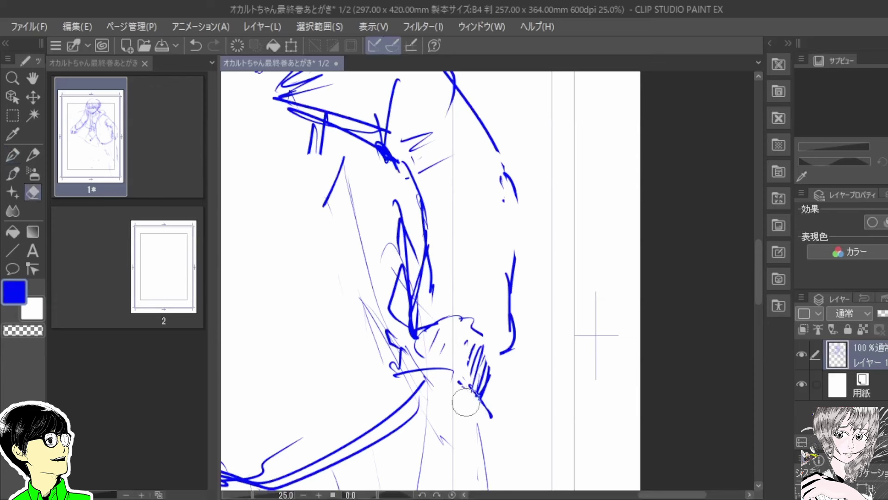
pyautogui.press('p')
pyautogui.moveTo(451, 377); pyautogui.dragTo(496, 433)
pyautogui.moveTo(424, 376)
pyautogui.mouseDown()
pyautogui.moveTo(390, 437)
pyautogui.moveTo(403, 443)
pyautogui.moveTo(425, 415)
pyautogui.moveTo(416, 399)
pyautogui.moveTo(401, 434)
pyautogui.moveTo(438, 411)
pyautogui.moveTo(462, 432)
pyautogui.moveTo(470, 474)
pyautogui.mouseUp()
pyautogui.press('e')
pyautogui.press('p')
pyautogui.moveTo(475, 418)
pyautogui.mouseDown()
pyautogui.moveTo(490, 441)
pyautogui.moveTo(488, 480)
pyautogui.mouseUp()
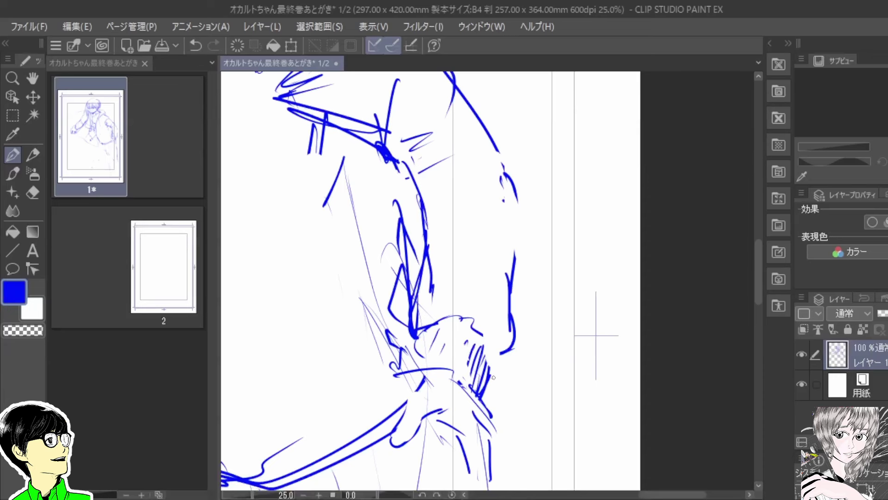
# - Extend the left hand's outer contour downward and outline the fingers with rounded tips
pyautogui.press('space')
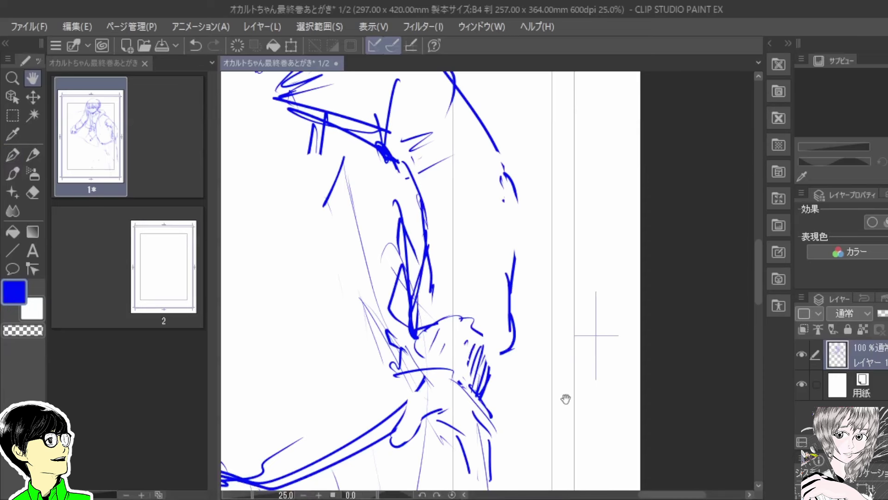
pyautogui.moveTo(565, 396); pyautogui.dragTo(559, 258)
pyautogui.moveTo(566, 394); pyautogui.dragTo(559, 382)
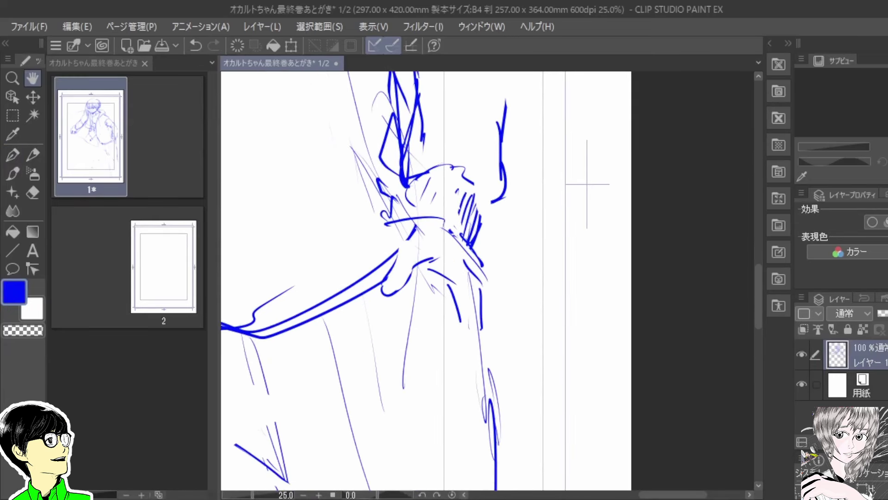
pyautogui.moveTo(491, 277)
pyautogui.mouseDown()
pyautogui.moveTo(494, 322)
pyautogui.moveTo(479, 356)
pyautogui.mouseUp()
pyautogui.moveTo(466, 328); pyautogui.dragTo(482, 352)
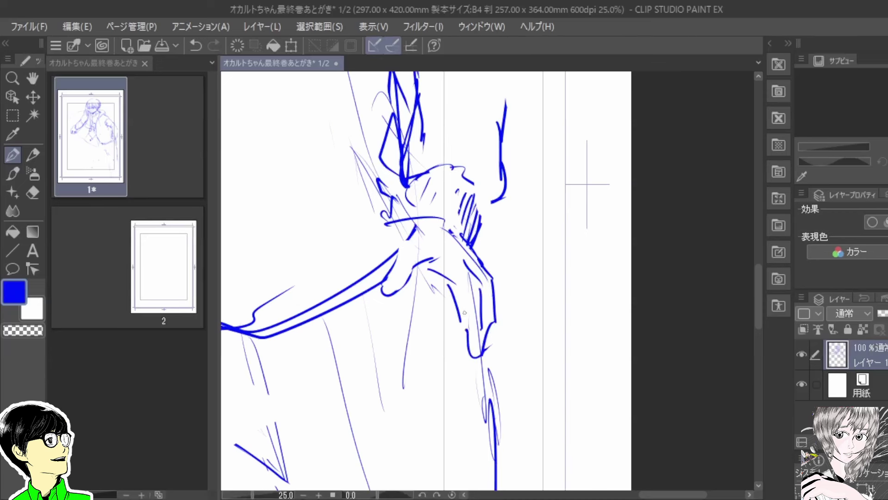
pyautogui.moveTo(480, 304); pyautogui.dragTo(481, 320)
pyautogui.moveTo(464, 329); pyautogui.dragTo(484, 338)
pyautogui.moveTo(451, 295)
pyautogui.mouseDown()
pyautogui.moveTo(443, 350)
pyautogui.moveTo(463, 330)
pyautogui.moveTo(446, 353)
pyautogui.mouseUp()
pyautogui.press('e')
pyautogui.press('p')
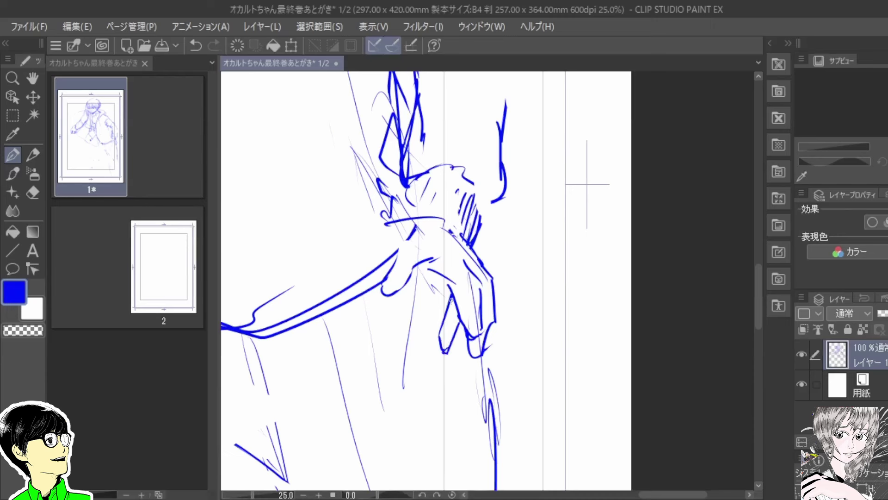
pyautogui.press('e')
pyautogui.moveTo(452, 299)
pyautogui.mouseDown()
pyautogui.moveTo(439, 336)
pyautogui.moveTo(449, 351)
pyautogui.mouseUp()
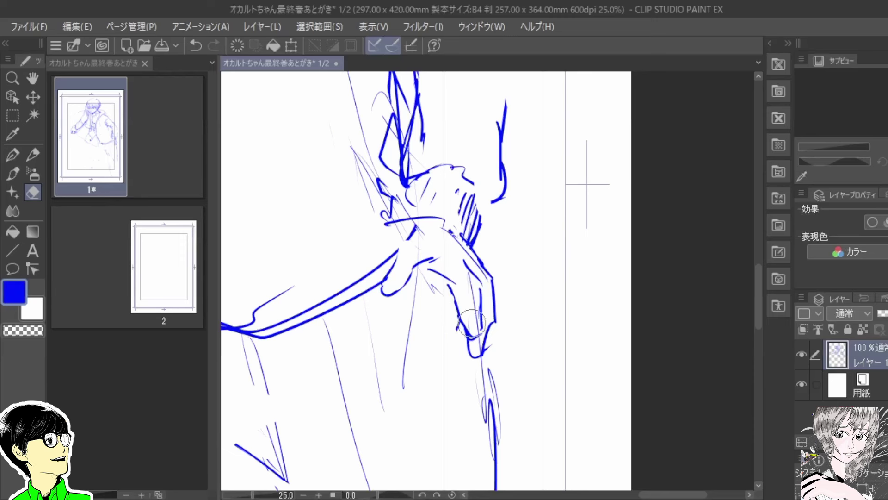
# - Fill the shadow behind the left hand's fingers with dense strokes and hatch the underside of the palm
pyautogui.press('p')
pyautogui.moveTo(456, 316)
pyautogui.mouseDown()
pyautogui.moveTo(448, 334)
pyautogui.moveTo(461, 330)
pyautogui.moveTo(451, 303)
pyautogui.moveTo(449, 340)
pyautogui.moveTo(455, 320)
pyautogui.mouseUp()
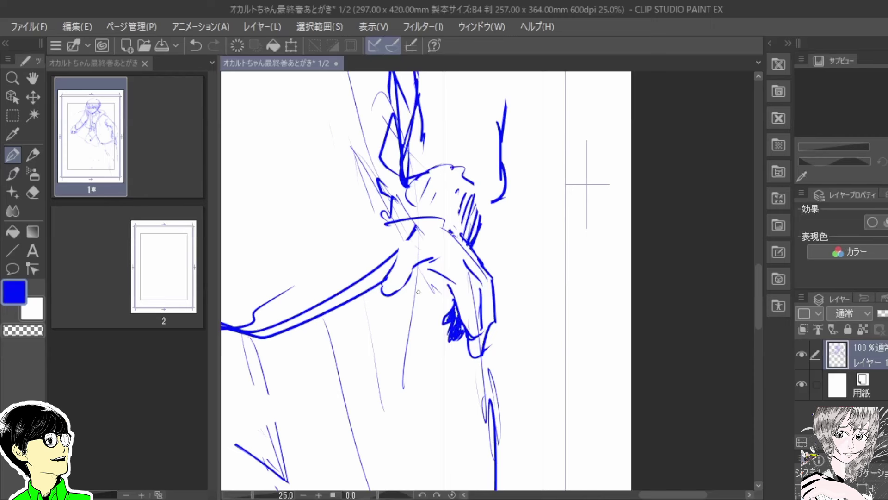
pyautogui.moveTo(408, 278); pyautogui.dragTo(454, 291)
pyautogui.moveTo(410, 268); pyautogui.dragTo(466, 292)
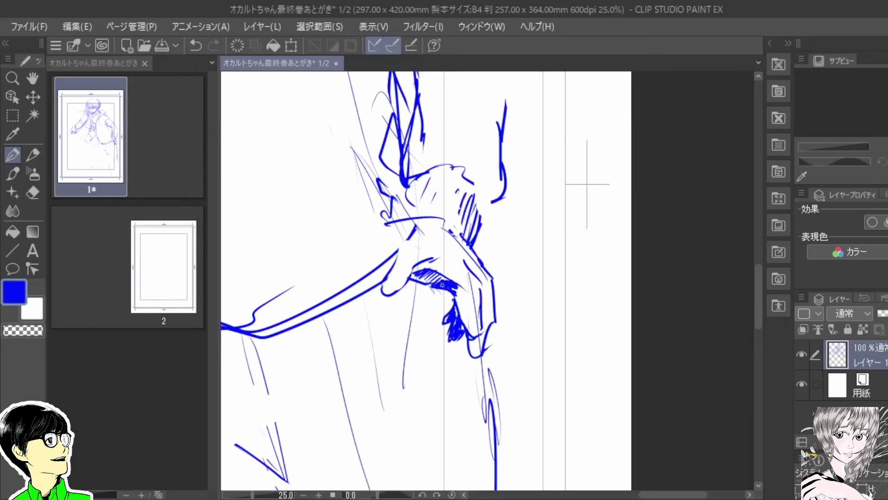
pyautogui.press('e')
pyautogui.moveTo(437, 266)
pyautogui.mouseDown()
pyautogui.moveTo(416, 273)
pyautogui.moveTo(444, 270)
pyautogui.mouseUp()
# - Draw the cuff's lower edge across the left wrist and darken its inner corner
pyautogui.press('p')
pyautogui.moveTo(430, 229); pyautogui.dragTo(411, 237)
pyautogui.moveTo(434, 227); pyautogui.dragTo(458, 226)
pyautogui.moveTo(444, 228)
pyautogui.mouseDown()
pyautogui.moveTo(399, 239)
pyautogui.moveTo(415, 238)
pyautogui.mouseUp()
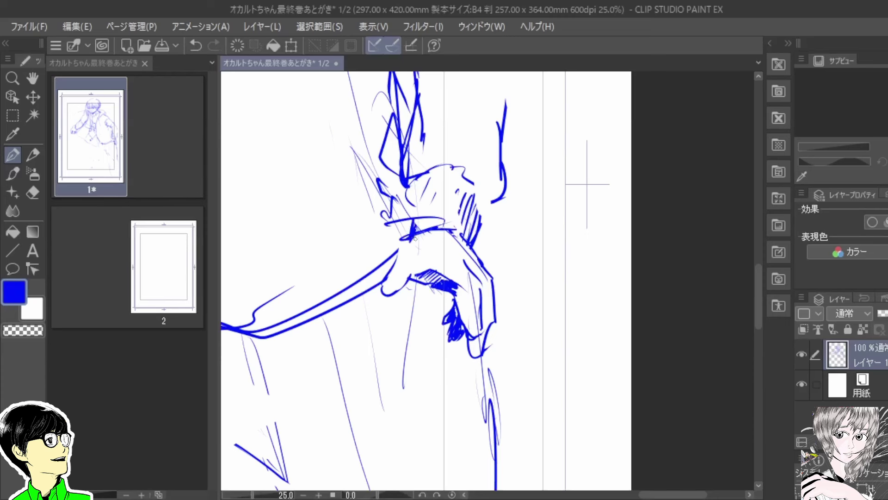
pyautogui.moveTo(447, 274); pyautogui.dragTo(442, 286)
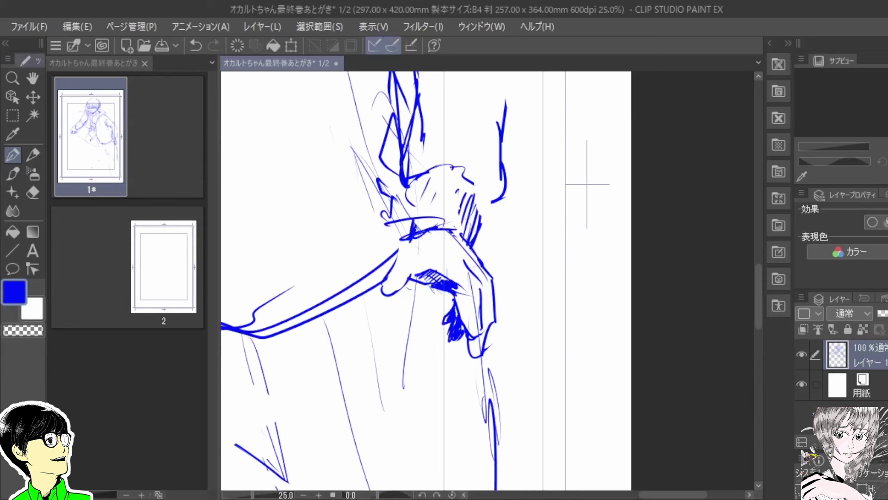
# - Sketch the trousers' crotch fold below the jacket hem with wrinkle lines radiating toward both hips
pyautogui.press('h')
pyautogui.moveTo(531, 324)
pyautogui.mouseDown()
pyautogui.moveTo(591, 284)
pyautogui.moveTo(544, 343)
pyautogui.moveTo(538, 321)
pyautogui.mouseUp()
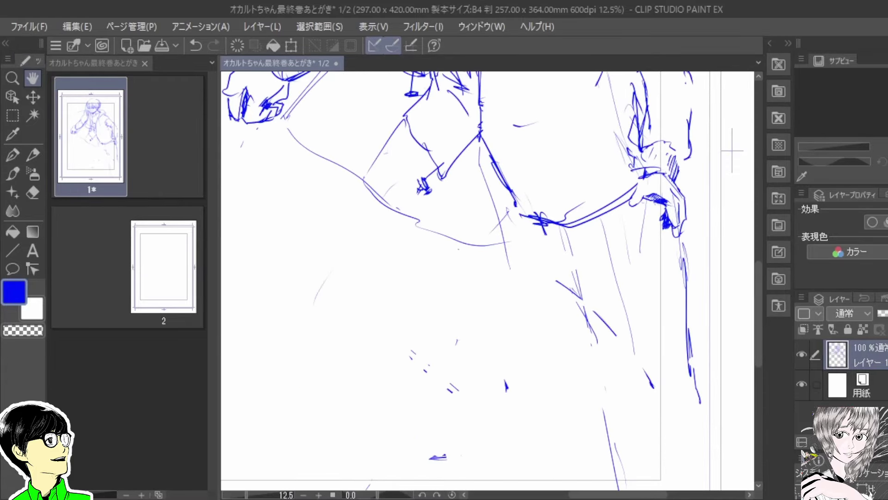
pyautogui.moveTo(641, 376); pyautogui.dragTo(621, 399)
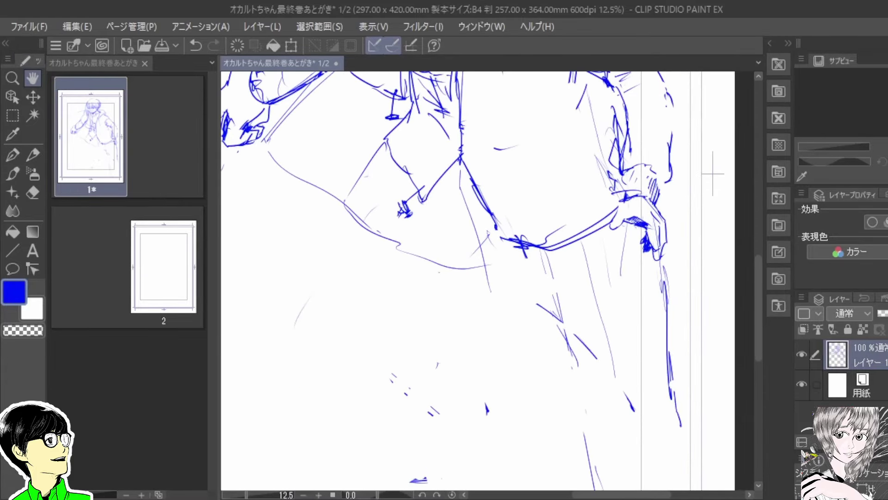
pyautogui.moveTo(596, 314); pyautogui.dragTo(560, 298)
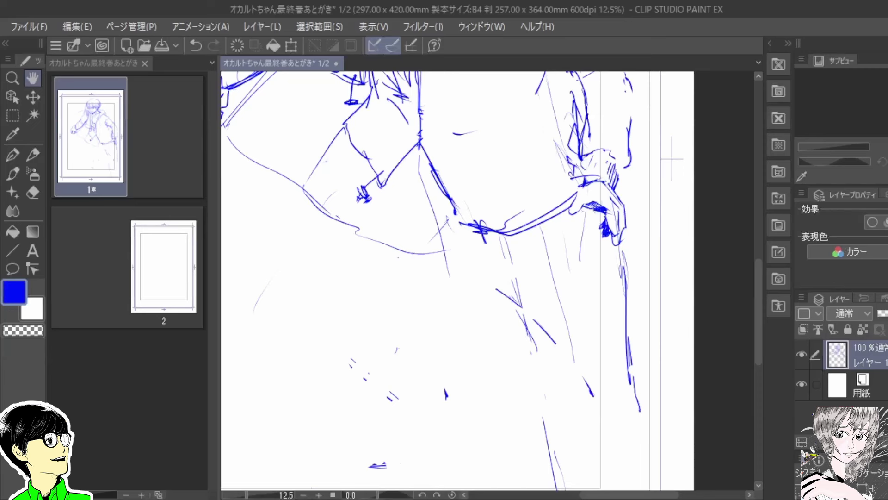
pyautogui.scroll(2, 532, 291)
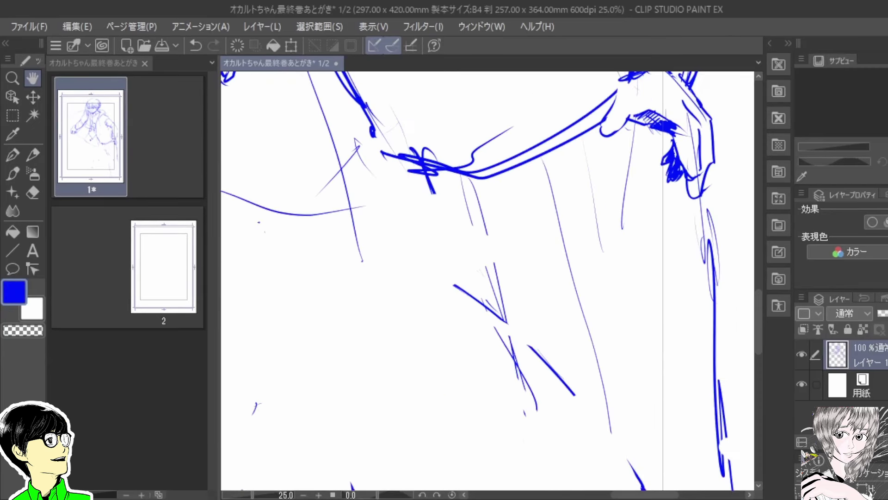
pyautogui.press('p')
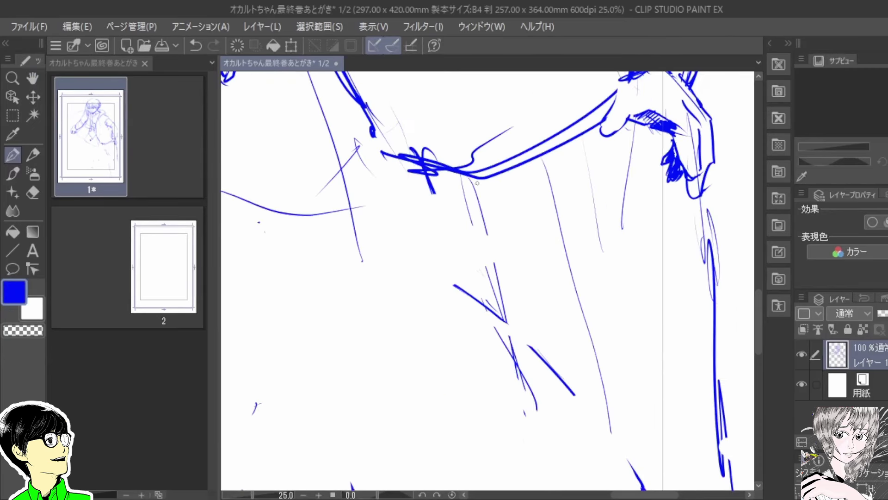
pyautogui.moveTo(453, 174); pyautogui.dragTo(468, 246)
pyautogui.moveTo(433, 191)
pyautogui.mouseDown()
pyautogui.moveTo(474, 249)
pyautogui.moveTo(563, 201)
pyautogui.mouseUp()
pyautogui.moveTo(519, 227); pyautogui.dragTo(578, 205)
pyautogui.moveTo(485, 250); pyautogui.dragTo(586, 233)
pyautogui.moveTo(443, 249)
pyautogui.mouseDown()
pyautogui.moveTo(452, 281)
pyautogui.moveTo(483, 271)
pyautogui.mouseUp()
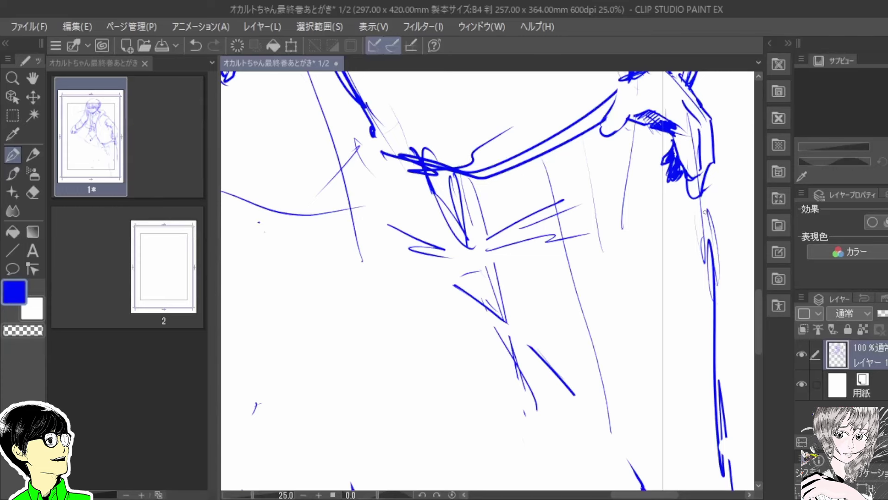
# - Review the whole figure on the page, checking the redrawn left hand and the unfinished legs
pyautogui.scroll(-2, 705, 212)
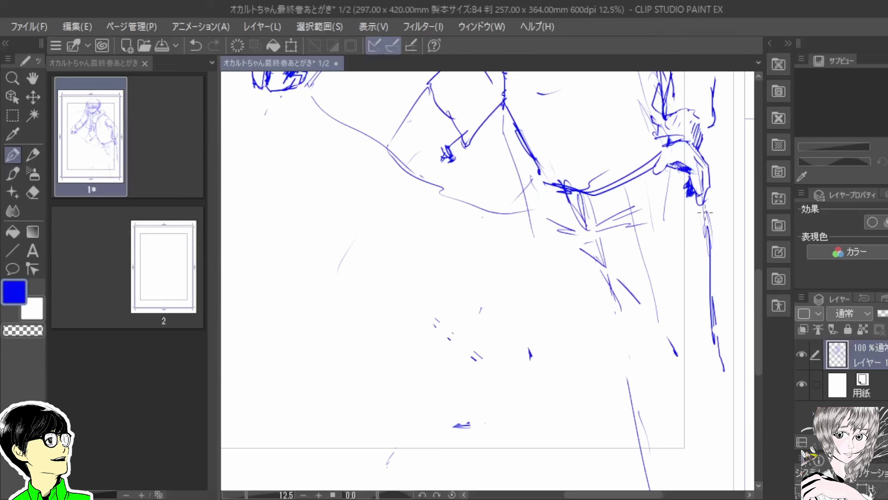
pyautogui.scroll(-2, 704, 212)
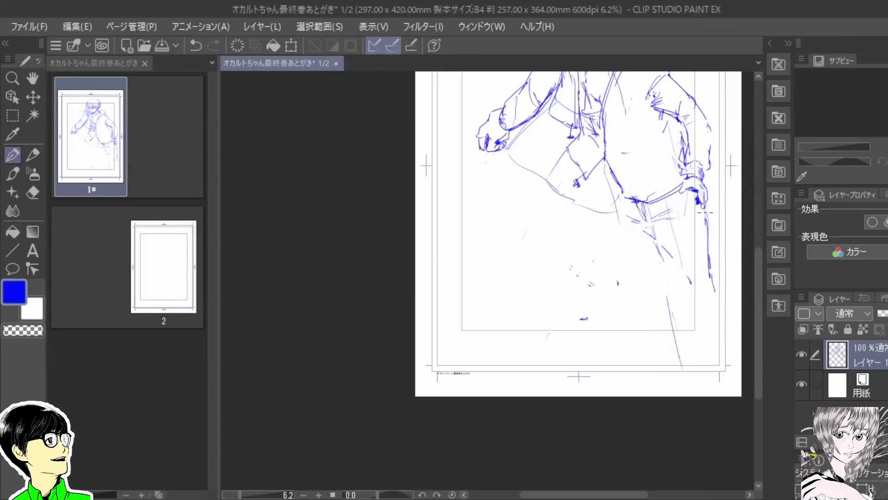
pyautogui.scroll(-2, 705, 211)
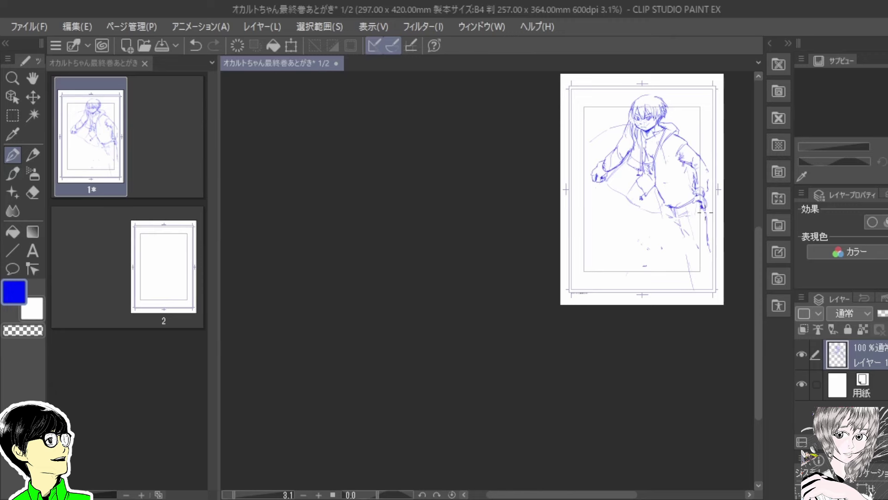
pyautogui.press('space')
pyautogui.moveTo(705, 212); pyautogui.dragTo(486, 302)
pyautogui.scroll(2, 492, 227)
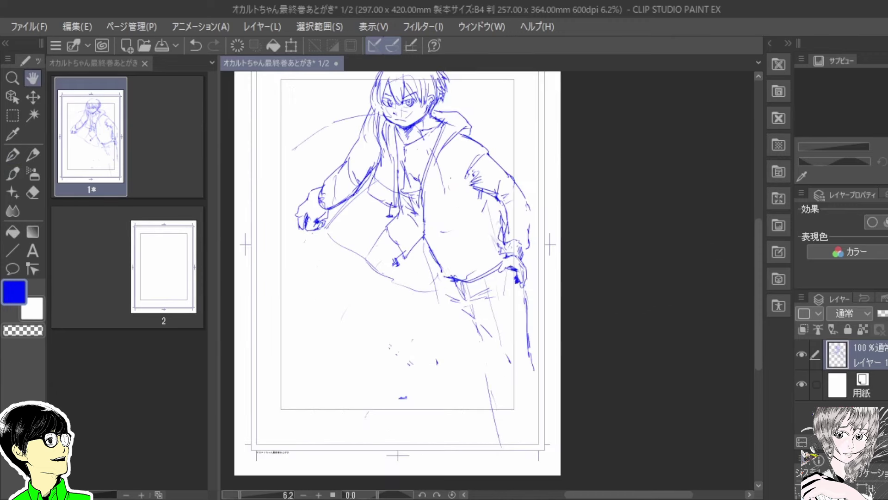
pyautogui.moveTo(493, 227); pyautogui.dragTo(527, 283)
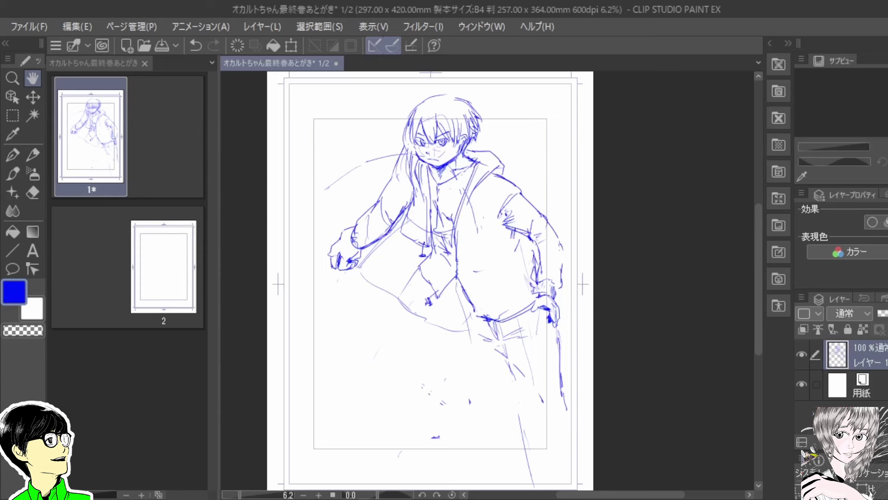
pyautogui.moveTo(535, 356); pyautogui.dragTo(535, 305)
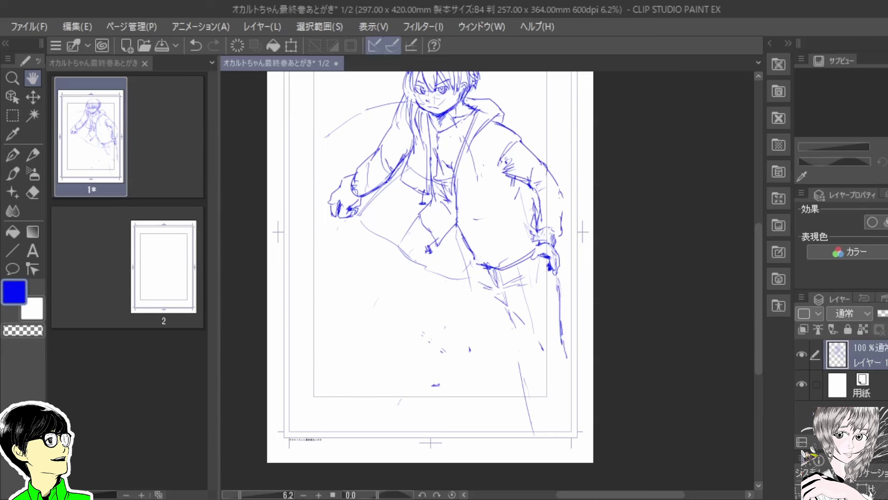
pyautogui.press('p')
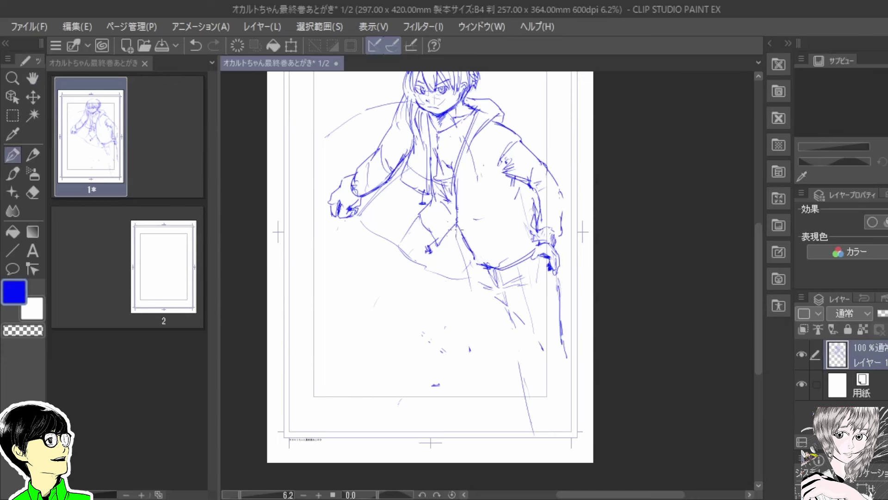
# - Sketch the straight leg below the jacket hem with long inner and outer trouser contours reaching down to the ankle
pyautogui.moveTo(446, 202)
pyautogui.mouseDown()
pyautogui.moveTo(463, 222)
pyautogui.moveTo(437, 211)
pyautogui.moveTo(480, 273)
pyautogui.mouseUp()
pyautogui.moveTo(457, 238); pyautogui.dragTo(525, 388)
pyautogui.moveTo(528, 255); pyautogui.dragTo(558, 388)
pyautogui.moveTo(515, 356)
pyautogui.mouseDown()
pyautogui.moveTo(525, 416)
pyautogui.moveTo(544, 423)
pyautogui.mouseUp()
pyautogui.moveTo(561, 412); pyautogui.dragTo(559, 399)
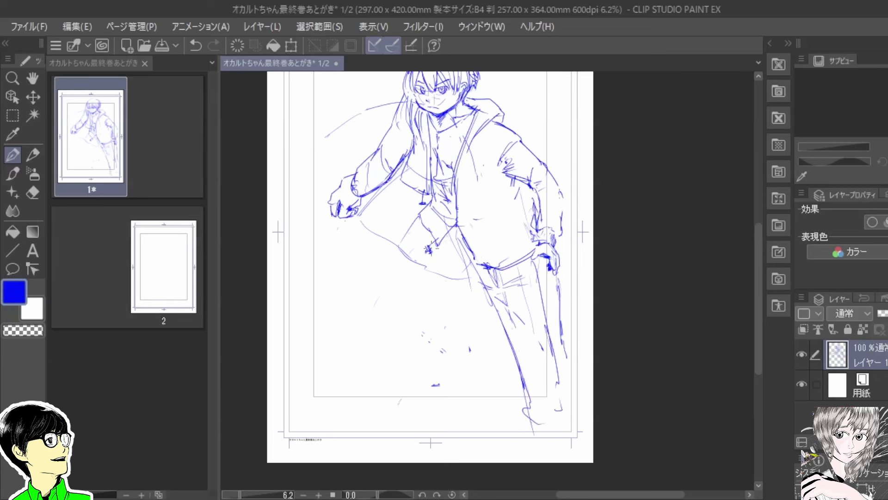
# - Rough in the raised bent leg's thigh curve, knee and shin, erasing the stray straight strokes under the thigh
pyautogui.moveTo(451, 236); pyautogui.dragTo(358, 280)
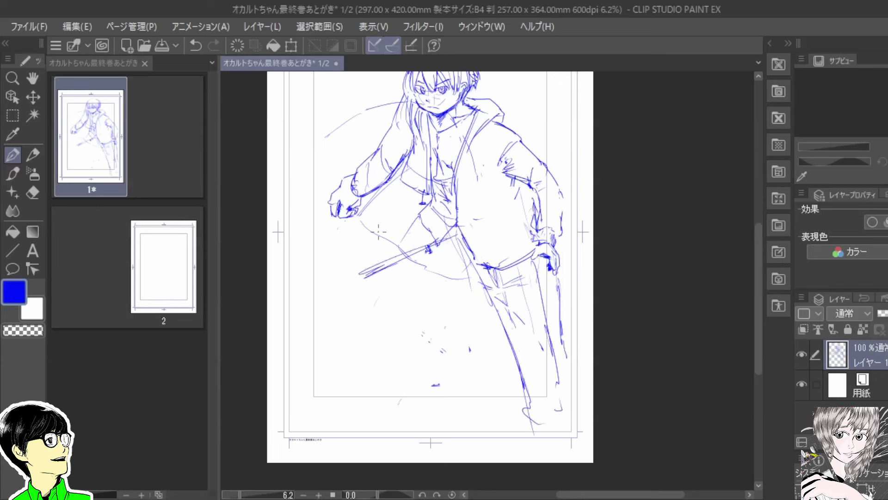
pyautogui.moveTo(418, 210)
pyautogui.mouseDown()
pyautogui.moveTo(332, 248)
pyautogui.moveTo(325, 267)
pyautogui.moveTo(354, 314)
pyautogui.mouseUp()
pyautogui.moveTo(326, 266); pyautogui.dragTo(382, 343)
pyautogui.moveTo(429, 242); pyautogui.dragTo(357, 270)
pyautogui.press('e')
pyautogui.moveTo(418, 252)
pyautogui.mouseDown()
pyautogui.moveTo(352, 276)
pyautogui.moveTo(409, 250)
pyautogui.moveTo(363, 265)
pyautogui.moveTo(407, 249)
pyautogui.moveTo(392, 253)
pyautogui.mouseUp()
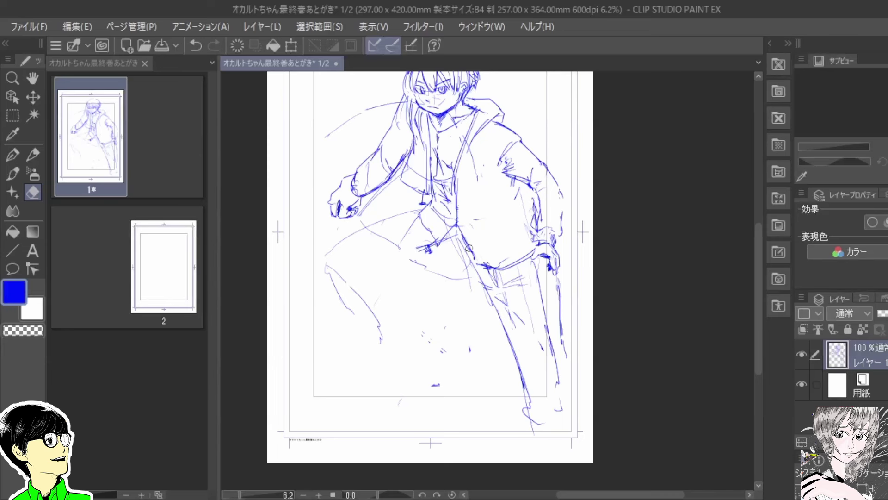
# - Draw a wider knee contour starting below the resting hand, and outline the underside of the bent thigh and calf
pyautogui.press('p')
pyautogui.moveTo(402, 187)
pyautogui.mouseDown()
pyautogui.moveTo(377, 196)
pyautogui.moveTo(396, 187)
pyautogui.moveTo(396, 198)
pyautogui.moveTo(389, 189)
pyautogui.moveTo(345, 224)
pyautogui.moveTo(329, 217)
pyautogui.moveTo(305, 233)
pyautogui.moveTo(311, 266)
pyautogui.moveTo(356, 336)
pyautogui.mouseUp()
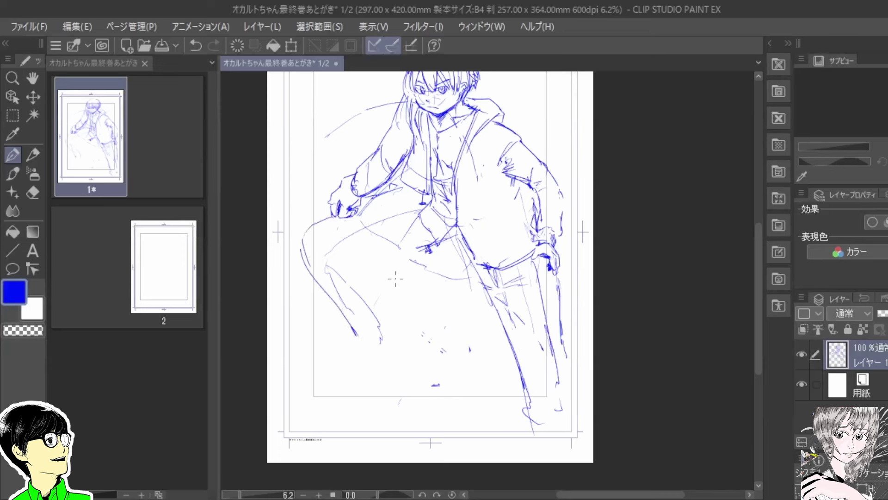
pyautogui.moveTo(425, 240)
pyautogui.mouseDown()
pyautogui.moveTo(352, 258)
pyautogui.moveTo(379, 340)
pyautogui.mouseUp()
pyautogui.moveTo(353, 266)
pyautogui.mouseDown()
pyautogui.moveTo(371, 324)
pyautogui.moveTo(363, 270)
pyautogui.moveTo(384, 352)
pyautogui.mouseUp()
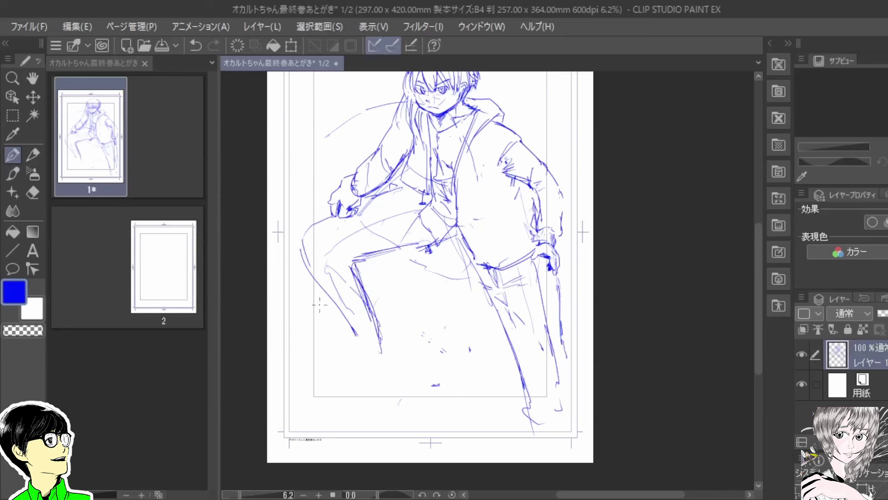
# - Draw the bent leg's lower shin, ankle and long pointed foot, and extend the straight leg's ankle lines downward
pyautogui.moveTo(316, 293)
pyautogui.mouseDown()
pyautogui.moveTo(349, 331)
pyautogui.moveTo(345, 344)
pyautogui.moveTo(365, 352)
pyautogui.moveTo(344, 353)
pyautogui.moveTo(385, 334)
pyautogui.moveTo(384, 354)
pyautogui.mouseUp()
pyautogui.moveTo(370, 358)
pyautogui.mouseDown()
pyautogui.moveTo(342, 355)
pyautogui.moveTo(346, 341)
pyautogui.moveTo(292, 368)
pyautogui.moveTo(337, 366)
pyautogui.moveTo(327, 370)
pyautogui.moveTo(342, 374)
pyautogui.moveTo(371, 369)
pyautogui.moveTo(377, 356)
pyautogui.moveTo(375, 370)
pyautogui.moveTo(357, 372)
pyautogui.moveTo(377, 377)
pyautogui.mouseUp()
pyautogui.moveTo(342, 350)
pyautogui.mouseDown()
pyautogui.moveTo(291, 369)
pyautogui.moveTo(334, 382)
pyautogui.moveTo(384, 361)
pyautogui.mouseUp()
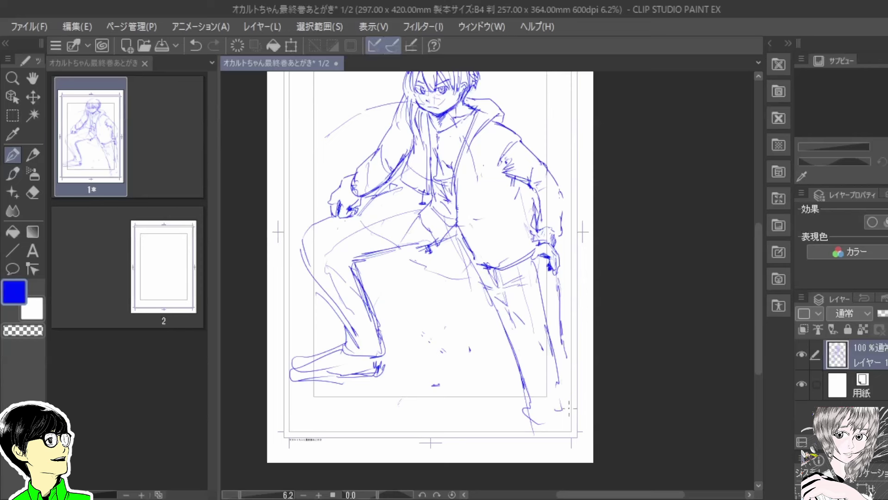
pyautogui.moveTo(552, 341); pyautogui.dragTo(570, 411)
pyautogui.moveTo(527, 391)
pyautogui.mouseDown()
pyautogui.moveTo(536, 435)
pyautogui.moveTo(546, 441)
pyautogui.mouseUp()
# - Scale the whole figure sketch down in proportion to leave room below the feet on the page
pyautogui.click(291, 45)
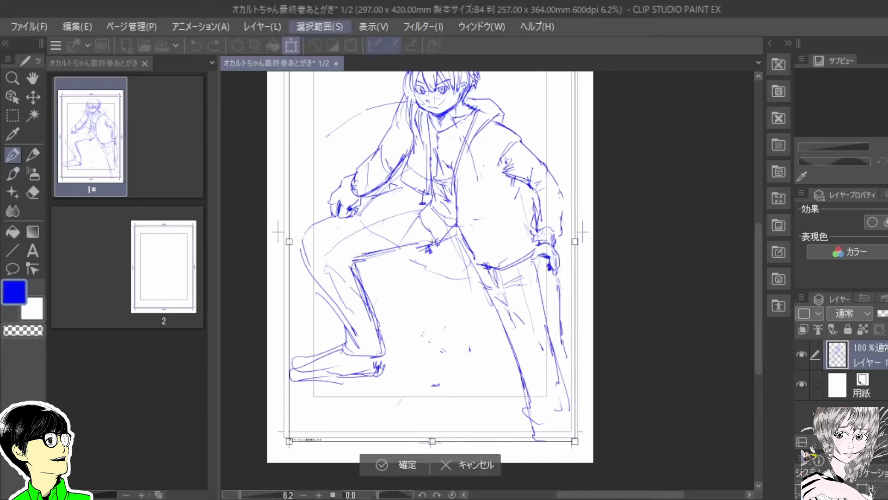
pyautogui.moveTo(432, 441); pyautogui.dragTo(432, 374)
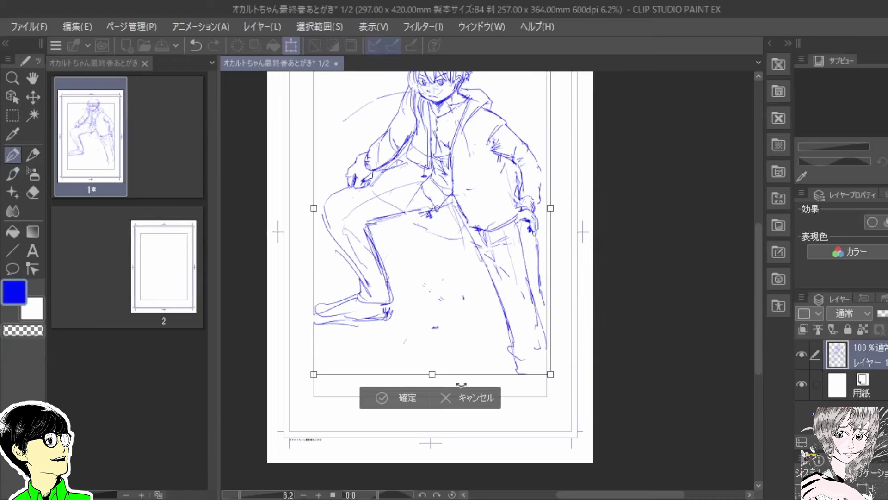
pyautogui.moveTo(432, 374); pyautogui.dragTo(432, 344)
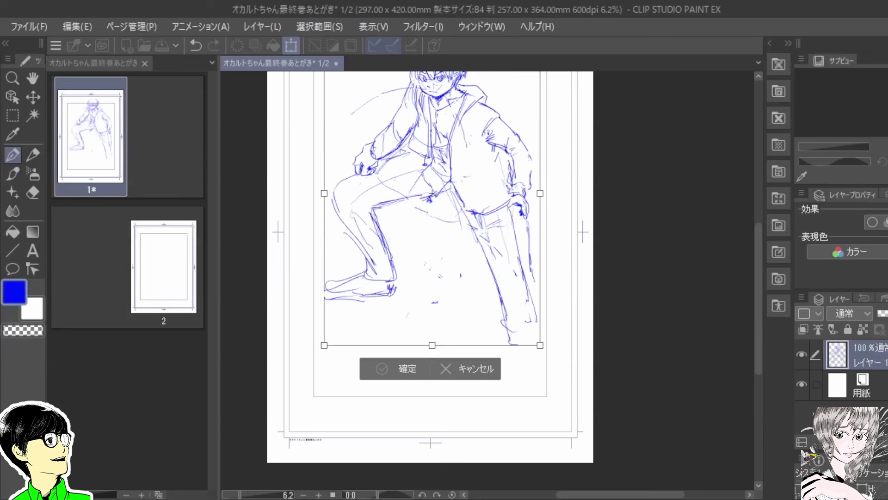
pyautogui.click(408, 368)
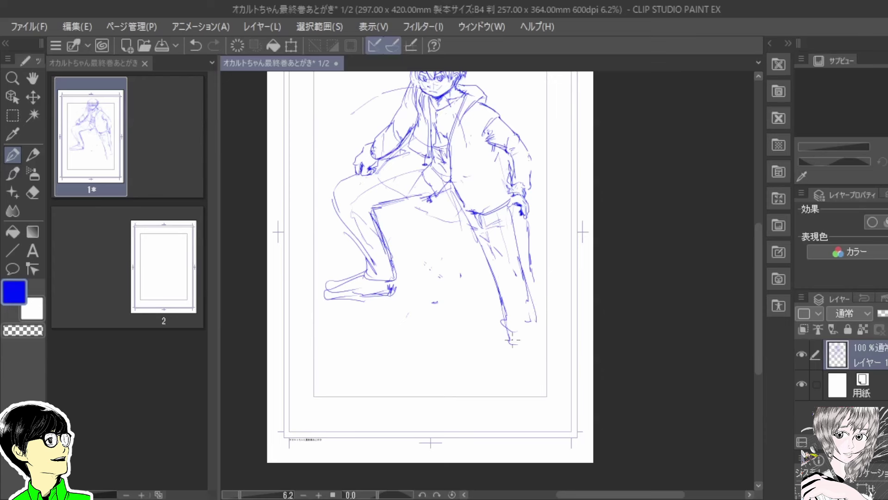
# - Erase the straight leg's inner contour and ankle lines, and thin the wrinkle strokes on the thigh
pyautogui.press('e')
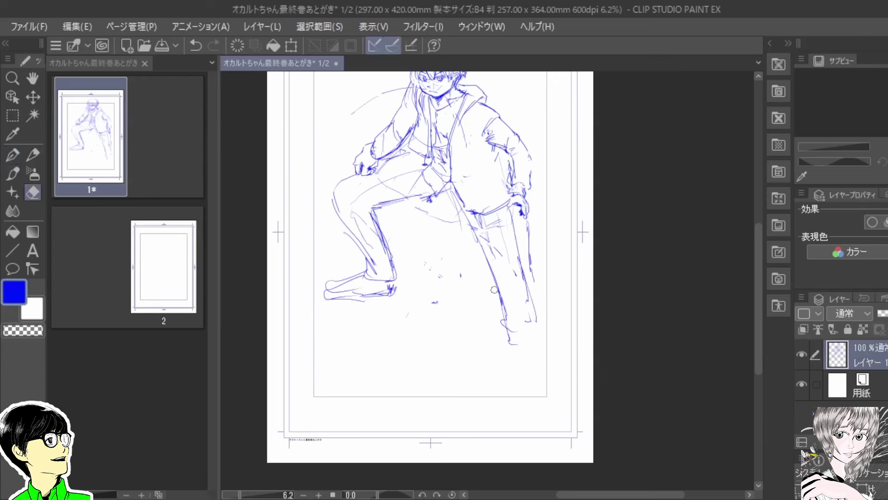
pyautogui.moveTo(494, 290); pyautogui.dragTo(513, 345)
pyautogui.moveTo(487, 261); pyautogui.dragTo(505, 319)
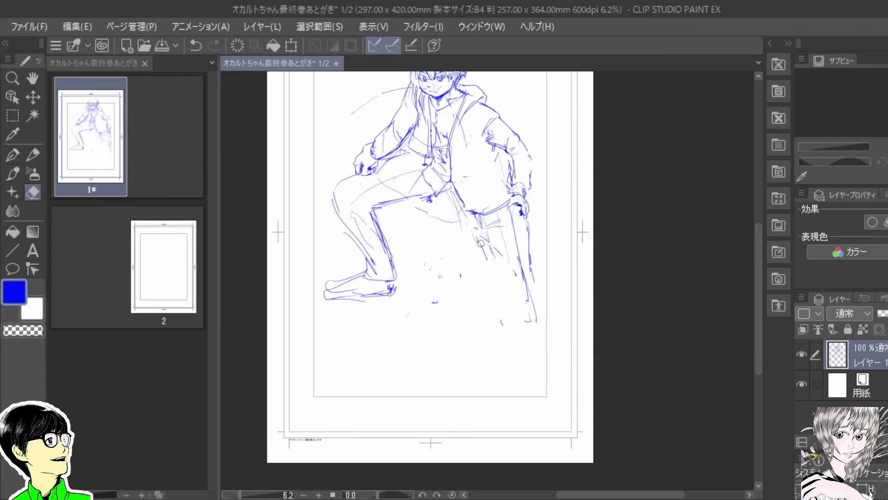
pyautogui.moveTo(481, 243)
pyautogui.mouseDown()
pyautogui.moveTo(488, 263)
pyautogui.moveTo(496, 243)
pyautogui.mouseUp()
# - Redraw the straight leg's thigh at a stronger outward slant, with inner and outer contours running from crotch and hip past the knee
pyautogui.press('p')
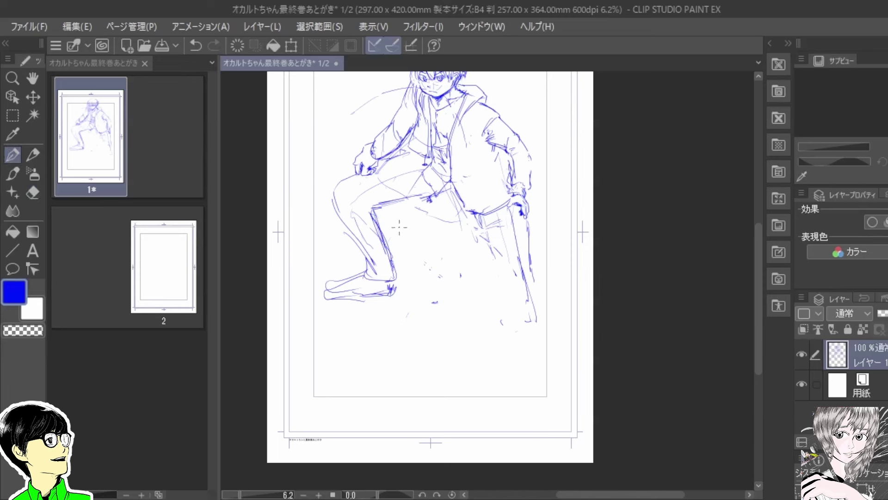
pyautogui.moveTo(431, 196)
pyautogui.mouseDown()
pyautogui.moveTo(462, 215)
pyautogui.moveTo(528, 324)
pyautogui.mouseUp()
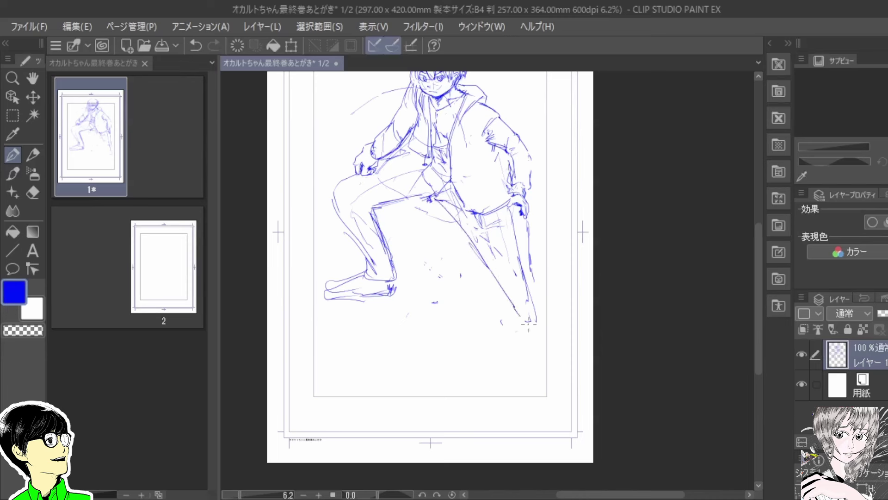
pyautogui.moveTo(527, 238); pyautogui.dragTo(550, 344)
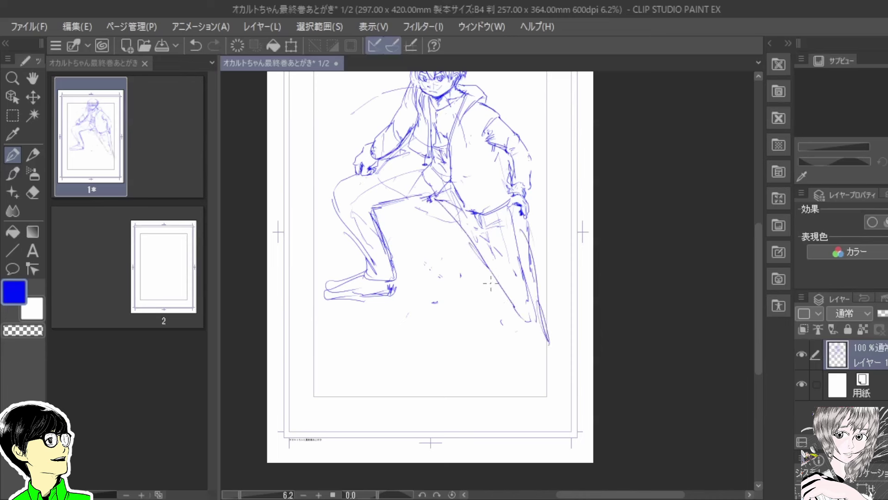
# - Sketch the straight leg's lower trouser section from knee to hem and outline a rounded shoe beneath it
pyautogui.moveTo(491, 276); pyautogui.dragTo(505, 332)
pyautogui.moveTo(507, 298); pyautogui.dragTo(525, 379)
pyautogui.moveTo(540, 290); pyautogui.dragTo(557, 386)
pyautogui.moveTo(527, 359)
pyautogui.mouseDown()
pyautogui.moveTo(522, 399)
pyautogui.moveTo(555, 395)
pyautogui.moveTo(558, 371)
pyautogui.moveTo(523, 403)
pyautogui.moveTo(547, 443)
pyautogui.mouseUp()
pyautogui.moveTo(553, 401)
pyautogui.mouseDown()
pyautogui.moveTo(555, 440)
pyautogui.moveTo(529, 445)
pyautogui.mouseUp()
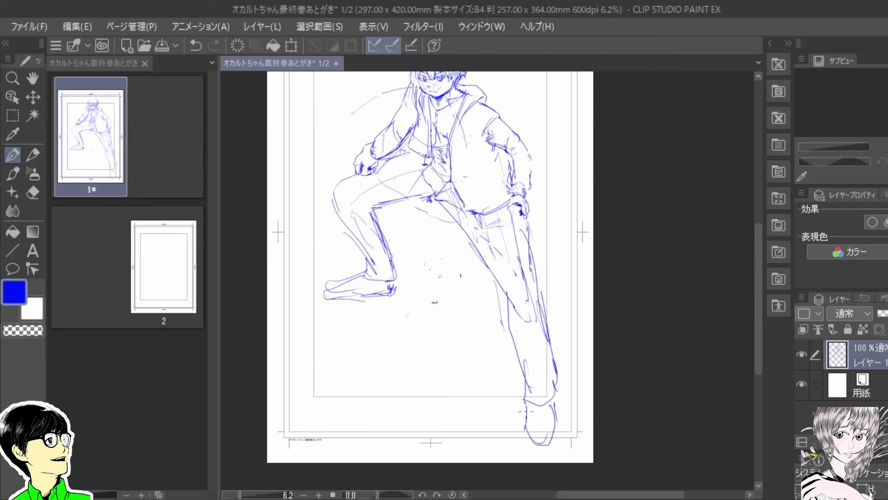
# - Thicken the shoe's sole outline and shade the shoe with dense vertical hatching
pyautogui.moveTo(525, 410)
pyautogui.mouseDown()
pyautogui.moveTo(524, 438)
pyautogui.moveTo(523, 426)
pyautogui.moveTo(548, 451)
pyautogui.moveTo(527, 423)
pyautogui.moveTo(526, 395)
pyautogui.moveTo(536, 437)
pyautogui.moveTo(542, 411)
pyautogui.moveTo(529, 454)
pyautogui.moveTo(543, 424)
pyautogui.moveTo(548, 456)
pyautogui.mouseUp()
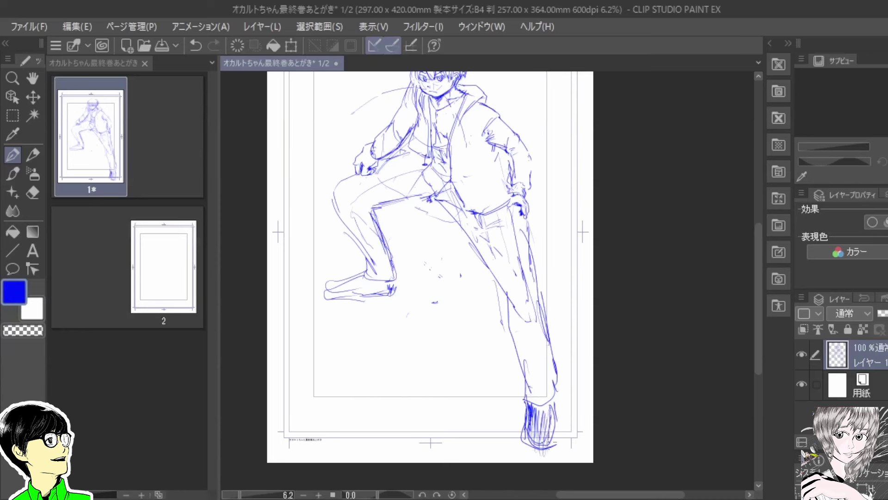
pyautogui.moveTo(555, 413)
pyautogui.mouseDown()
pyautogui.moveTo(548, 444)
pyautogui.moveTo(528, 444)
pyautogui.moveTo(537, 436)
pyautogui.moveTo(522, 454)
pyautogui.mouseUp()
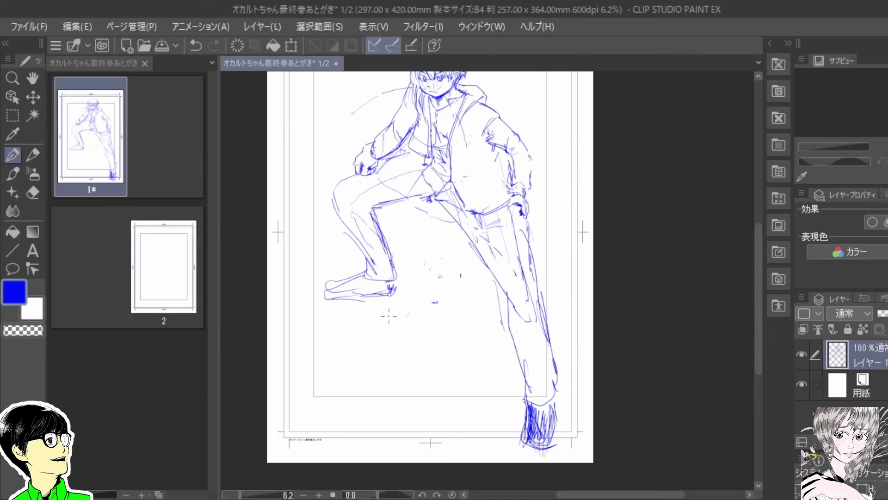